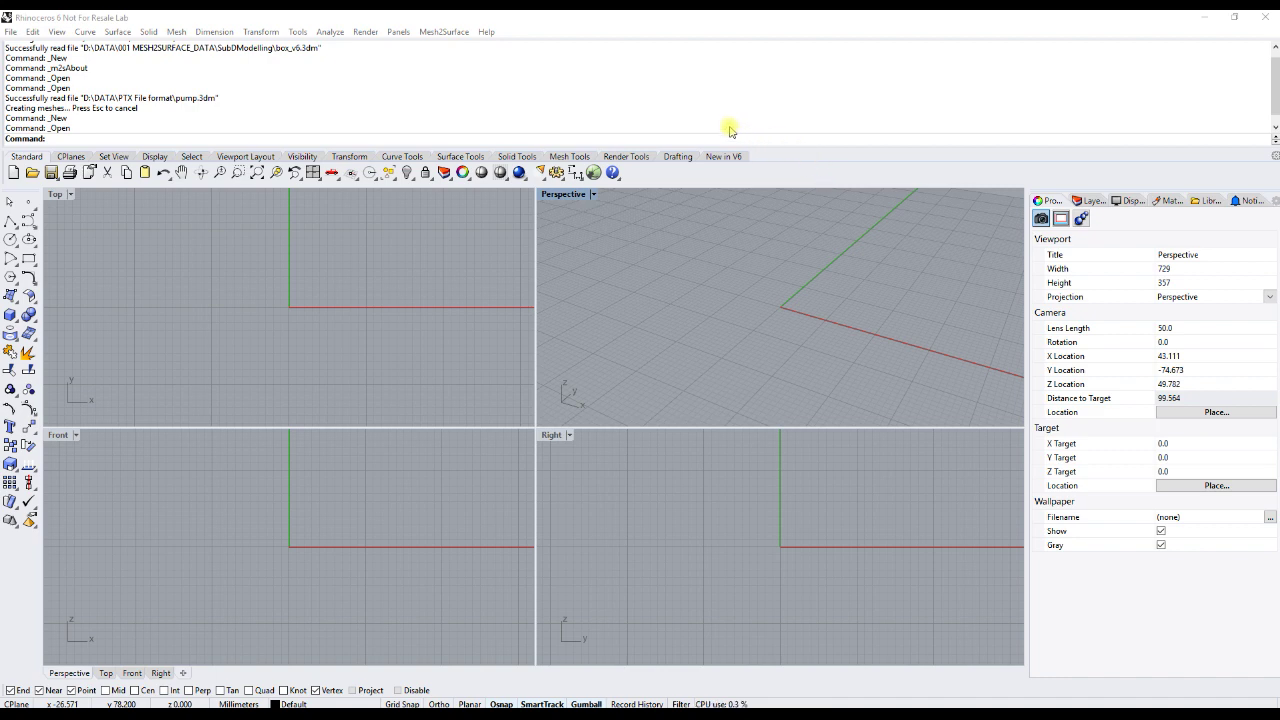
# Check the Mesh2Surface version information, then dismiss it
pyautogui.click(446, 32)
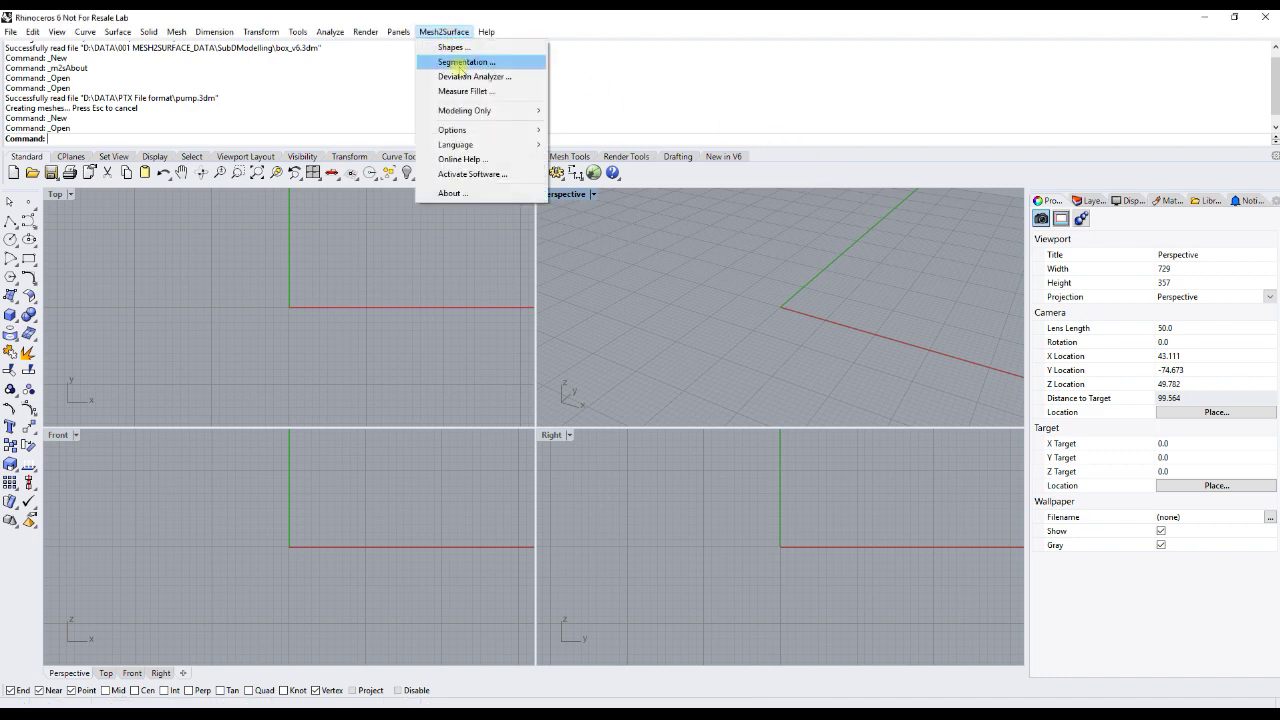
pyautogui.click(480, 192)
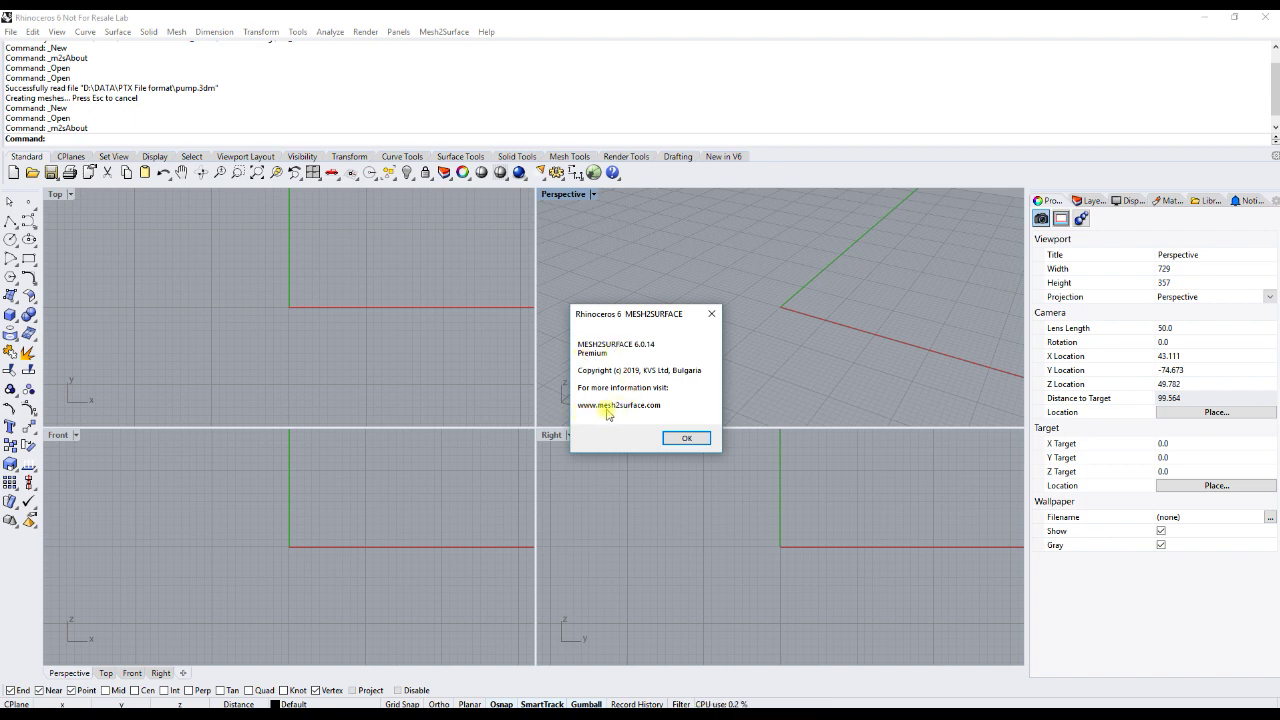
pyautogui.click(694, 438)
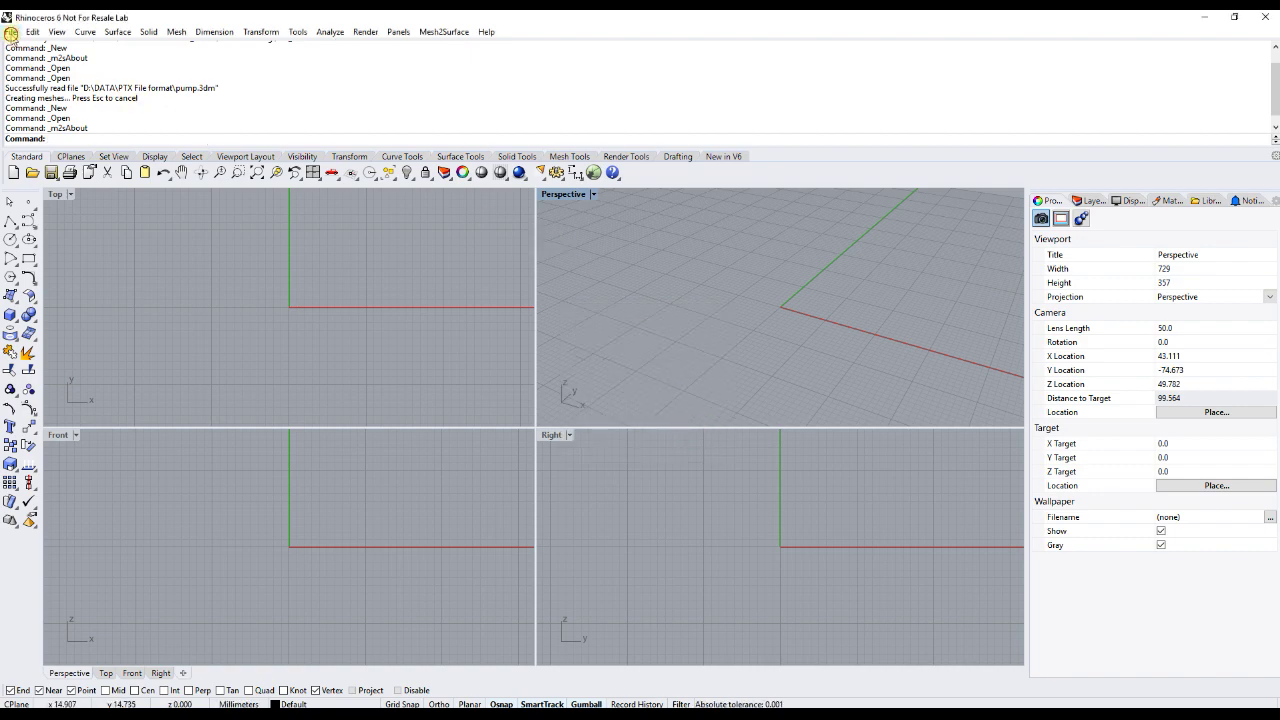
# Import pumpA.ptx as PTX points with Automatic triangulation and Meters units
pyautogui.click(10, 33)
pyautogui.click(43, 63)
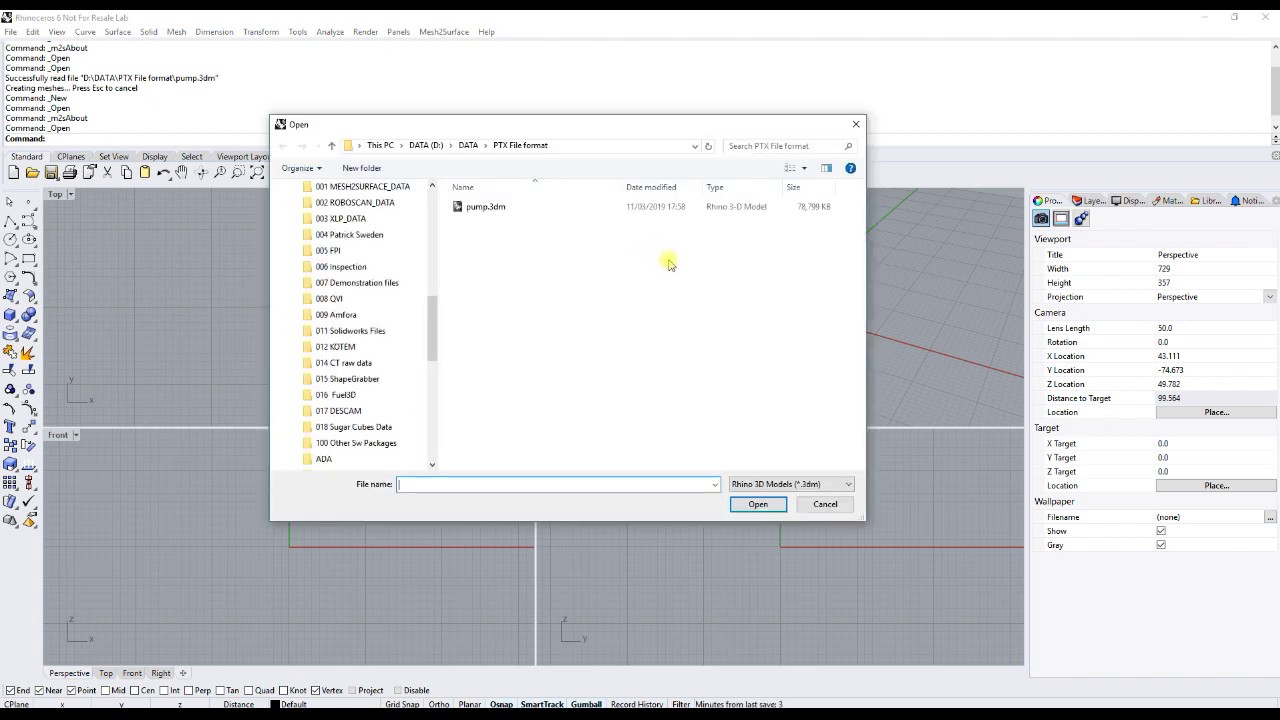
pyautogui.click(813, 487)
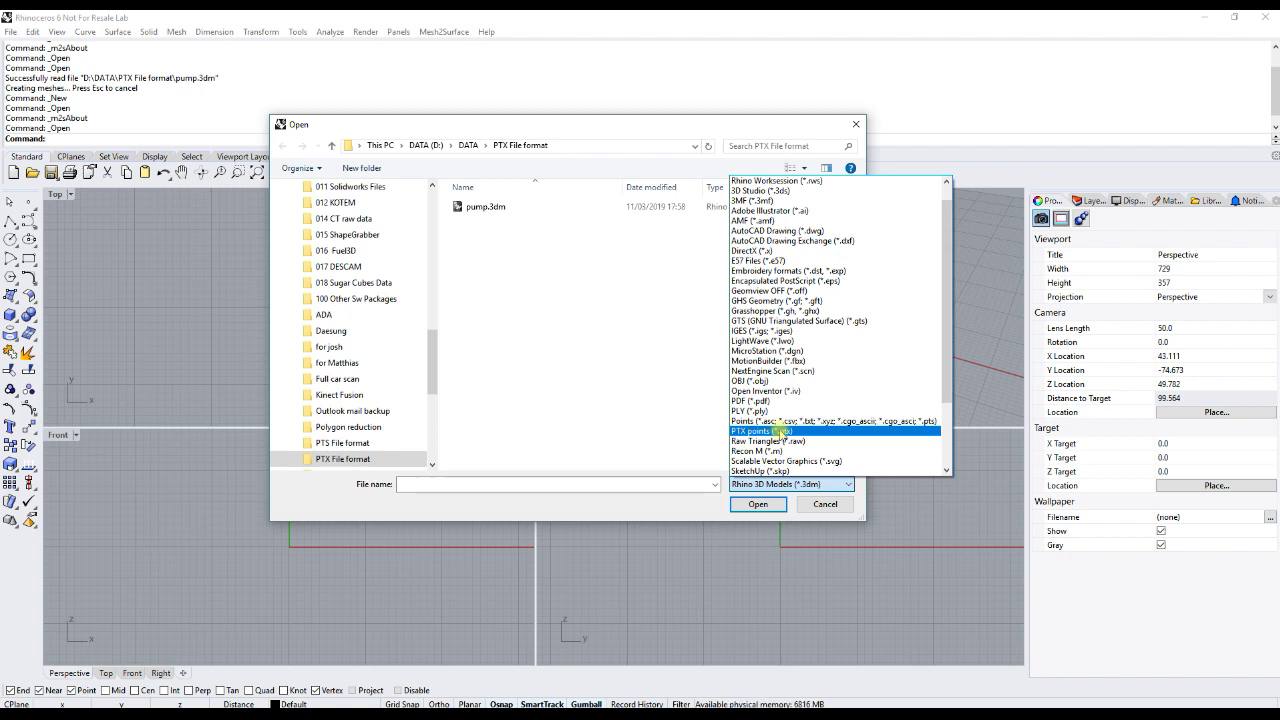
pyautogui.click(779, 432)
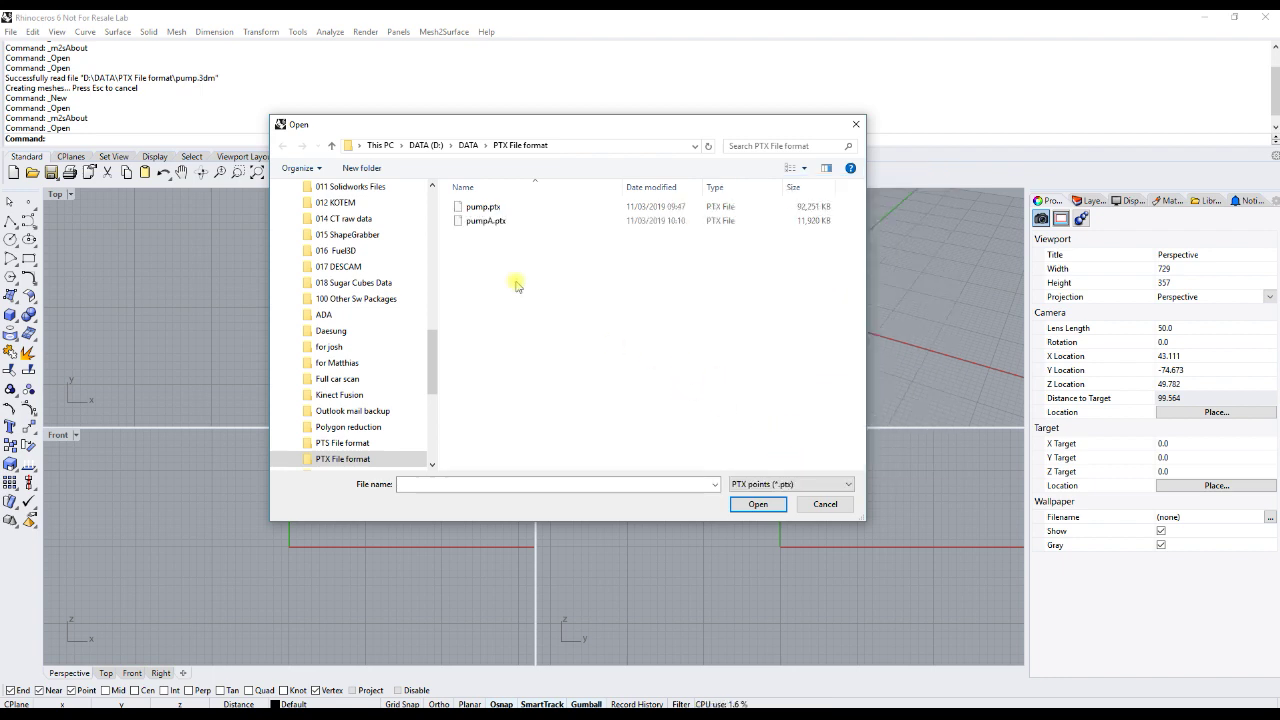
pyautogui.click(486, 221)
pyautogui.click(750, 504)
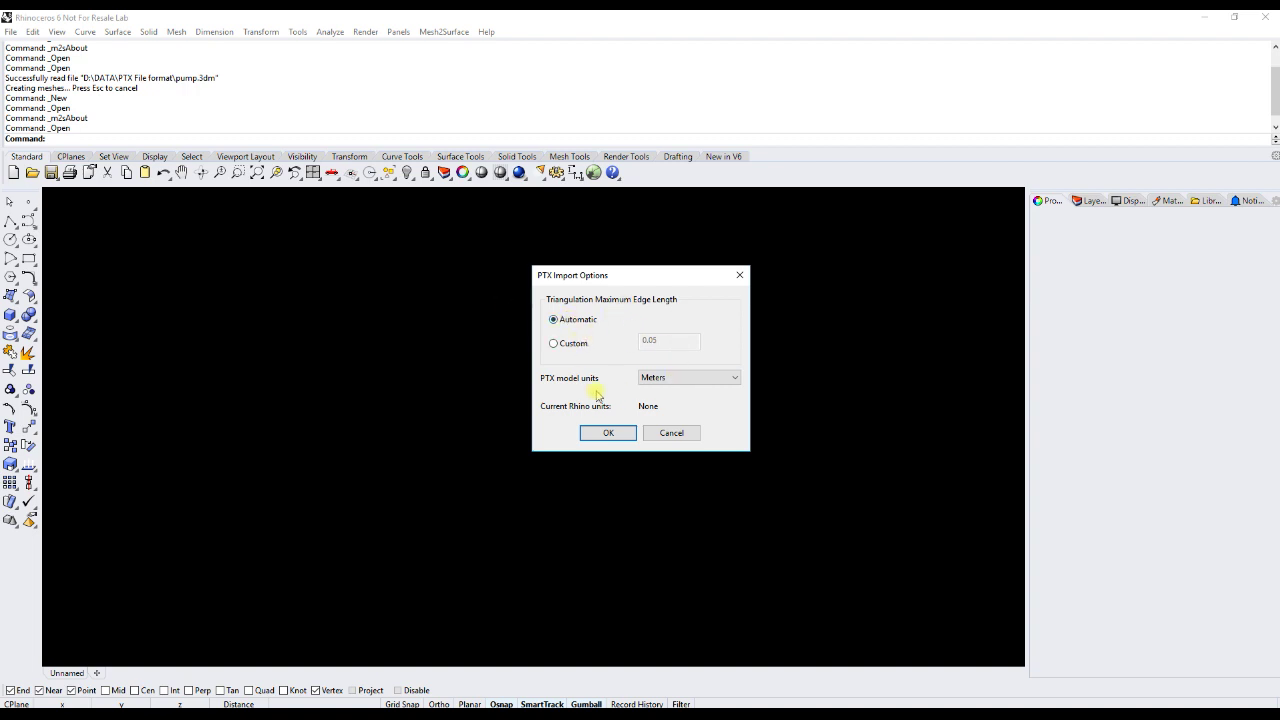
pyautogui.click(677, 389)
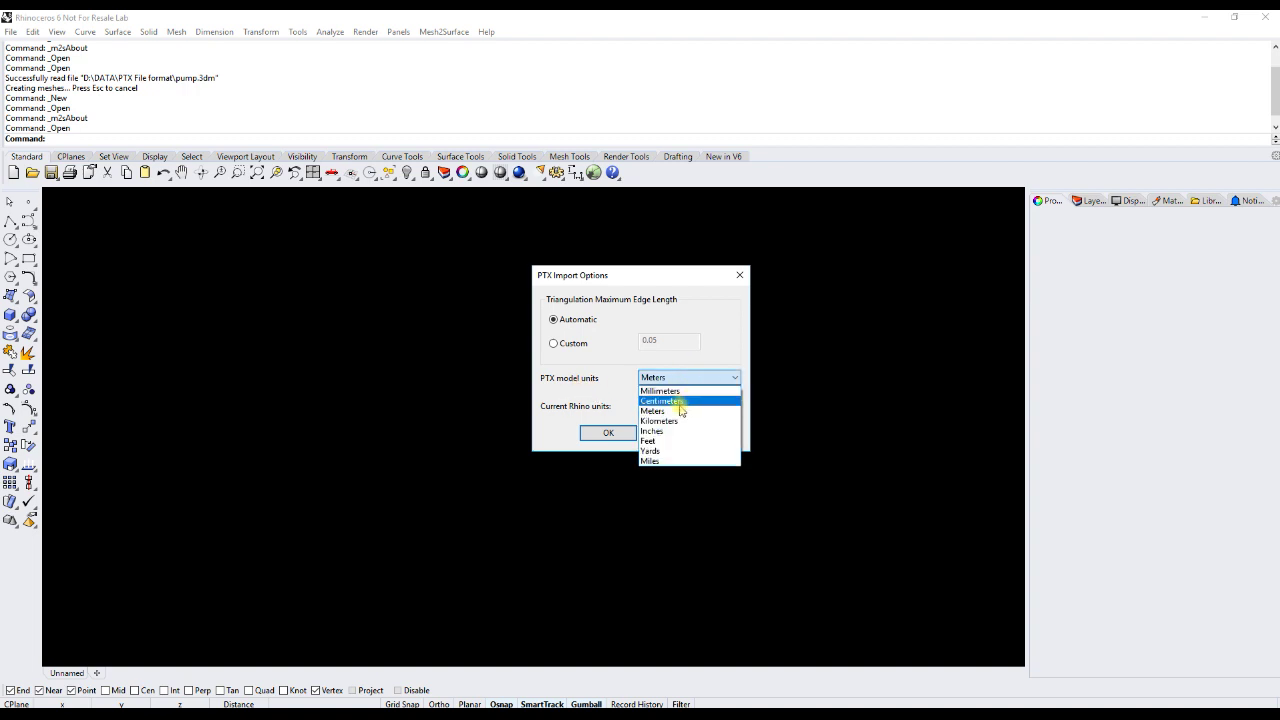
pyautogui.click(675, 413)
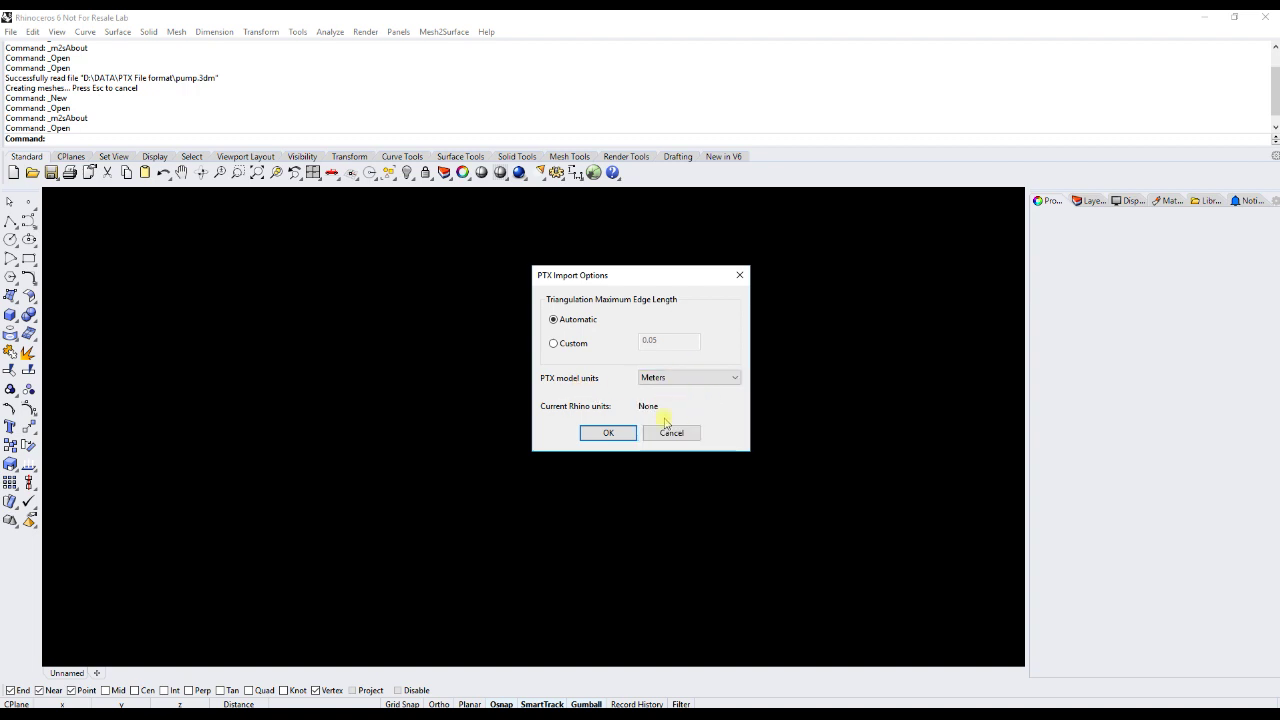
pyautogui.click(608, 433)
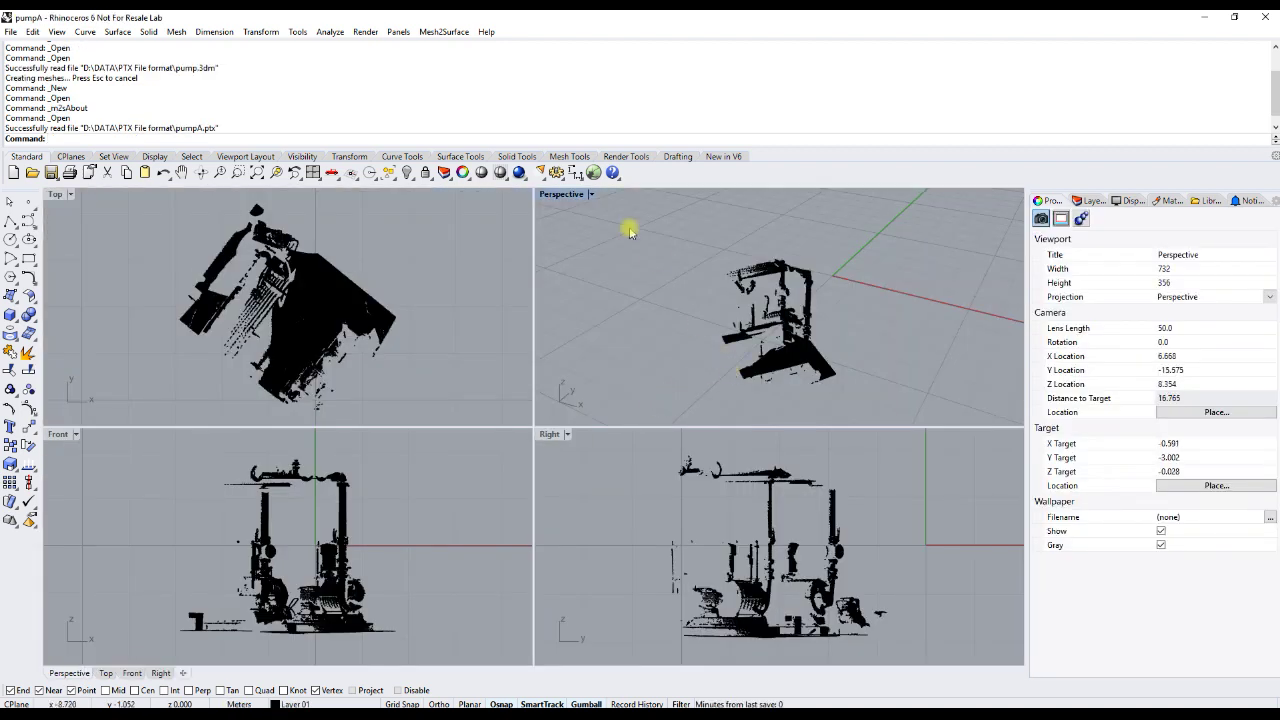
# Shade the Perspective view and orbit around the pumpA scan
pyautogui.click(546, 194)
pyautogui.click(545, 243)
pyautogui.moveTo(691, 300)
pyautogui.mouseDown(button='right')
pyautogui.moveTo(766, 277)
pyautogui.moveTo(805, 347)
pyautogui.moveTo(634, 357)
pyautogui.moveTo(706, 368)
pyautogui.moveTo(808, 346)
pyautogui.mouseUp(button='right')
pyautogui.scroll(3, 805, 347)
pyautogui.scroll(-3, 804, 346)
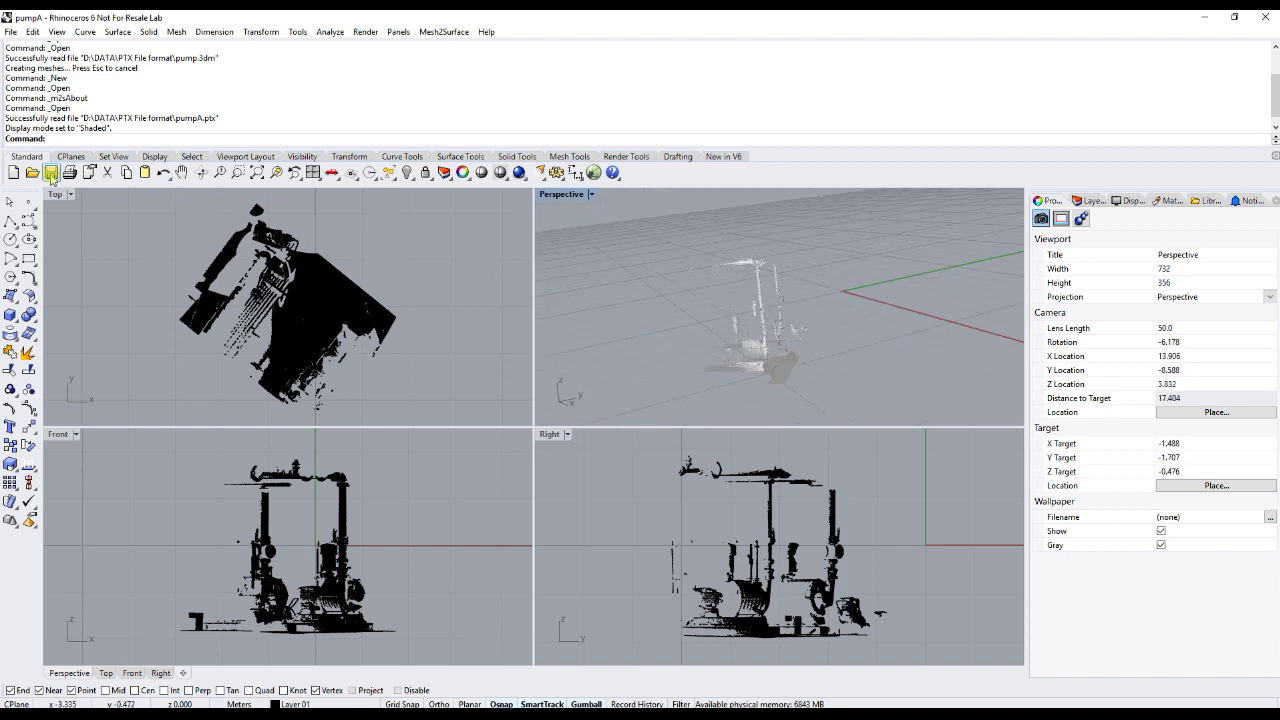
# Open pump.ptx without saving pumpA, accepting the default PTX import options
pyautogui.click(34, 172)
pyautogui.click(657, 418)
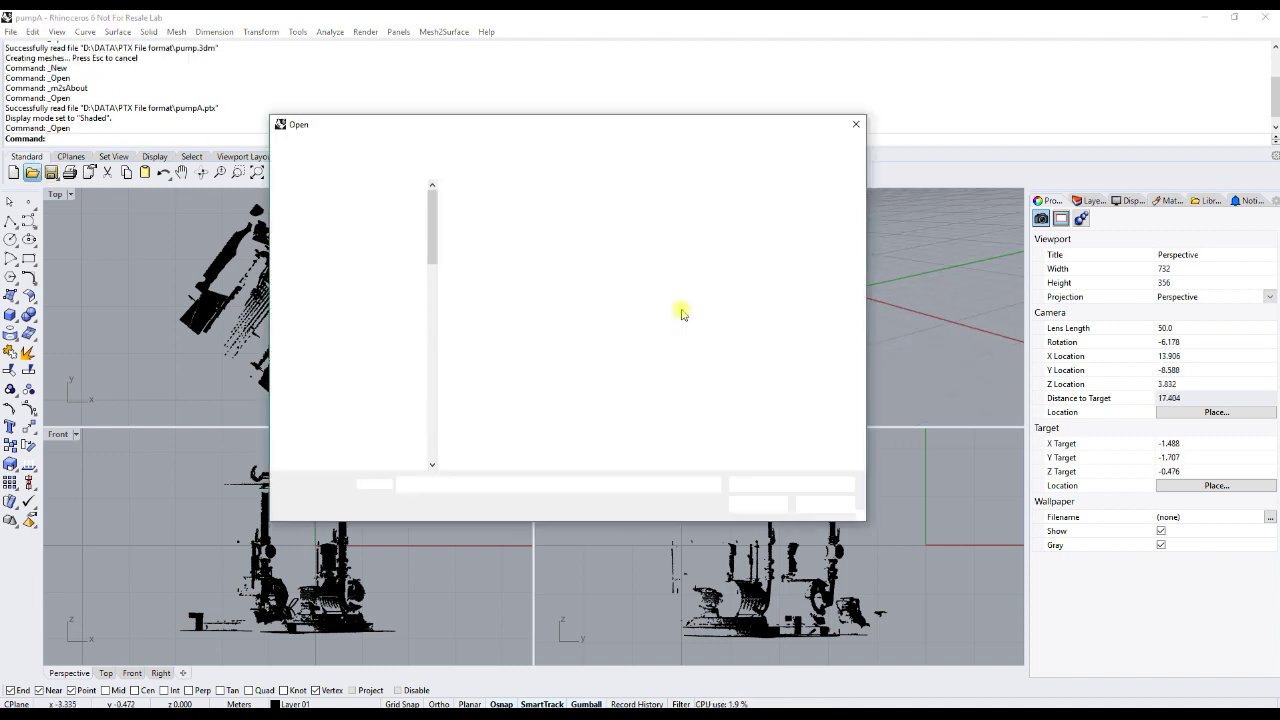
pyautogui.click(489, 207)
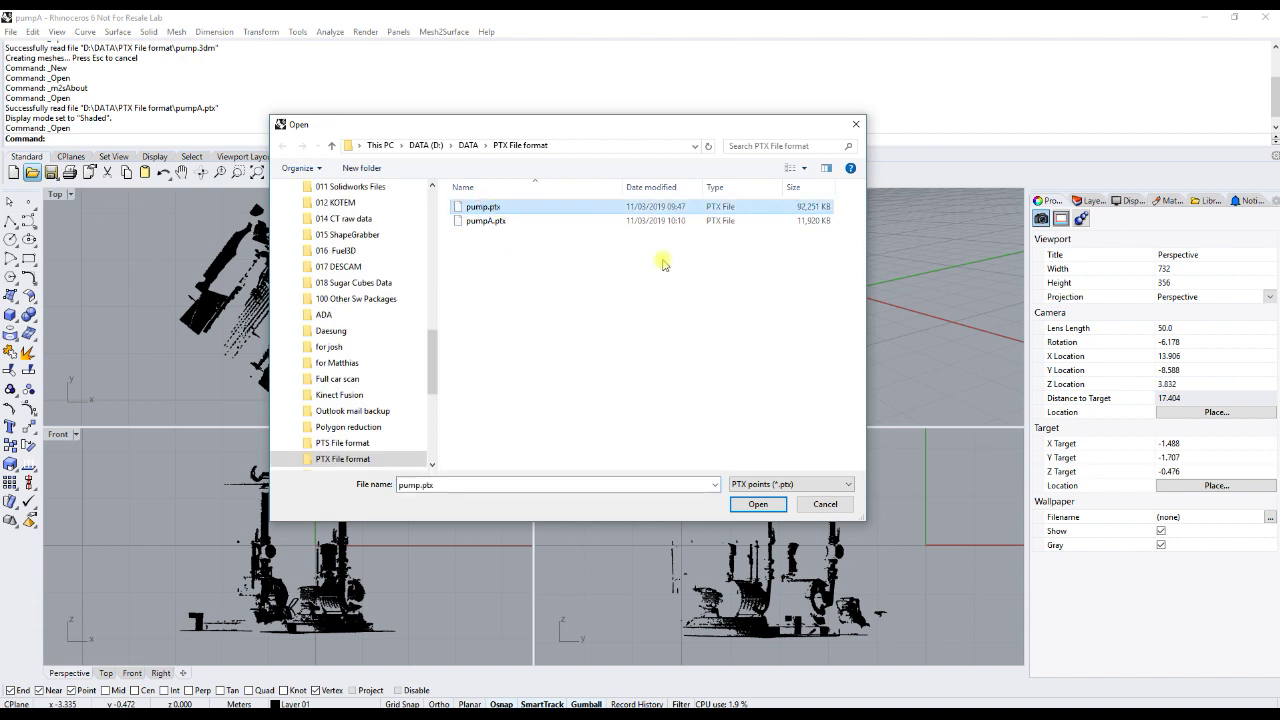
pyautogui.click(762, 502)
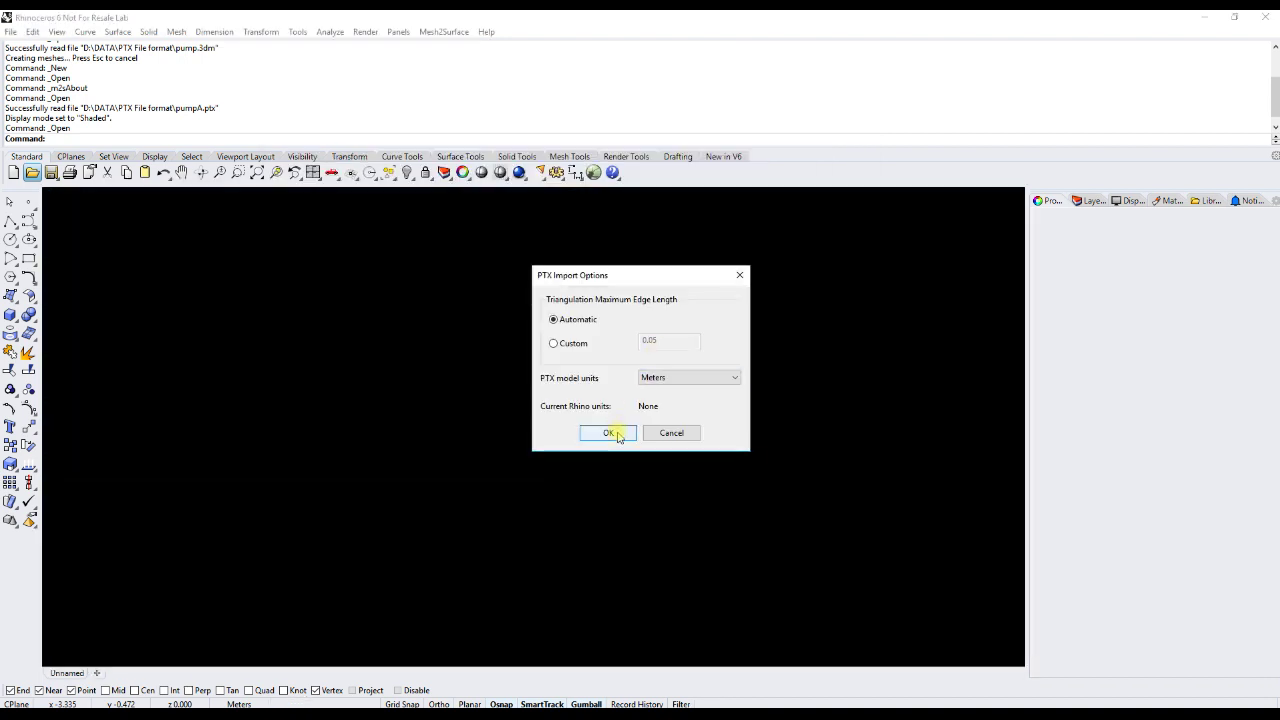
pyautogui.click(612, 435)
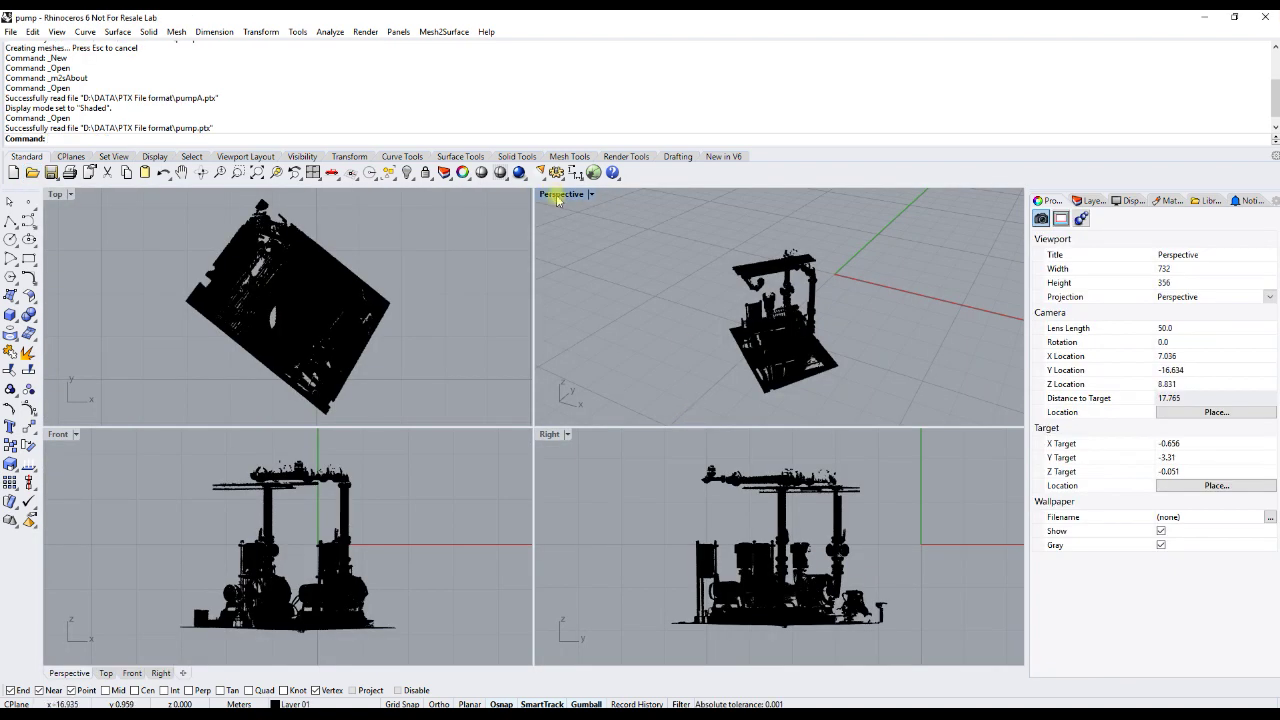
# Make the Perspective view shaded, maximized and parallel-projected, facing the pump
pyautogui.click(559, 196)
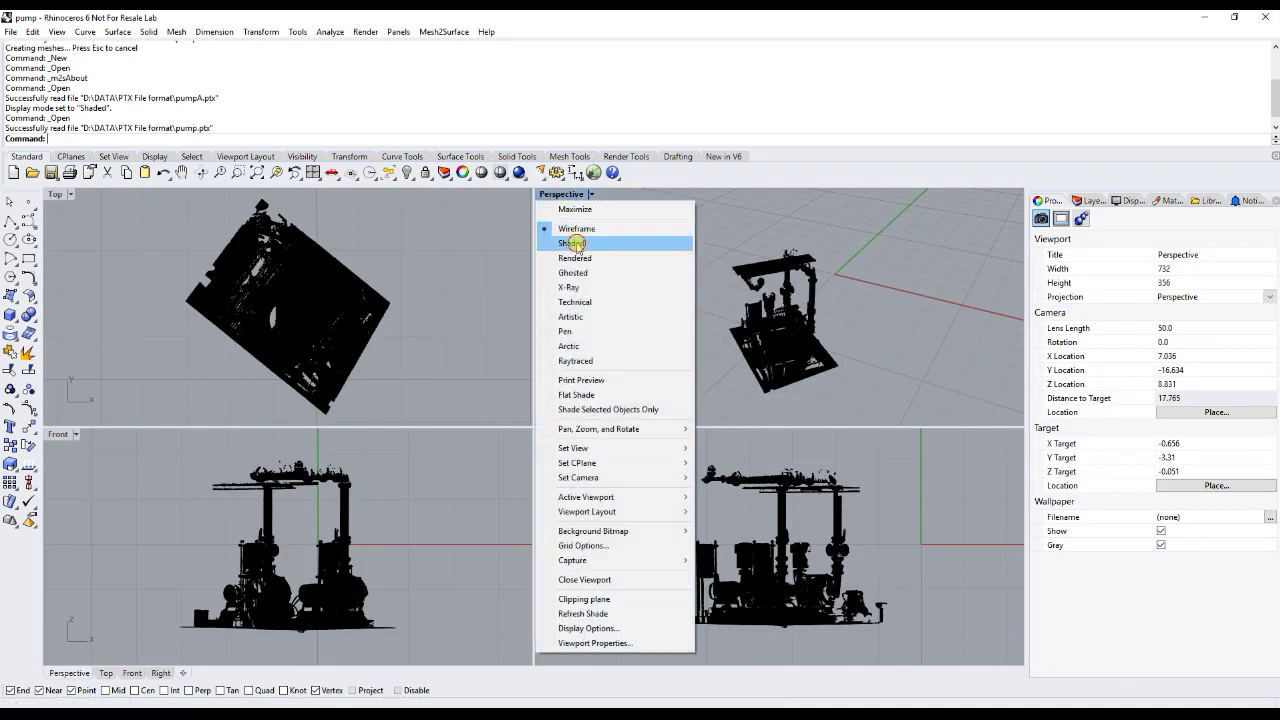
pyautogui.click(565, 243)
pyautogui.doubleClick(556, 194)
pyautogui.moveTo(568, 222); pyautogui.dragTo(625, 516, button='right')
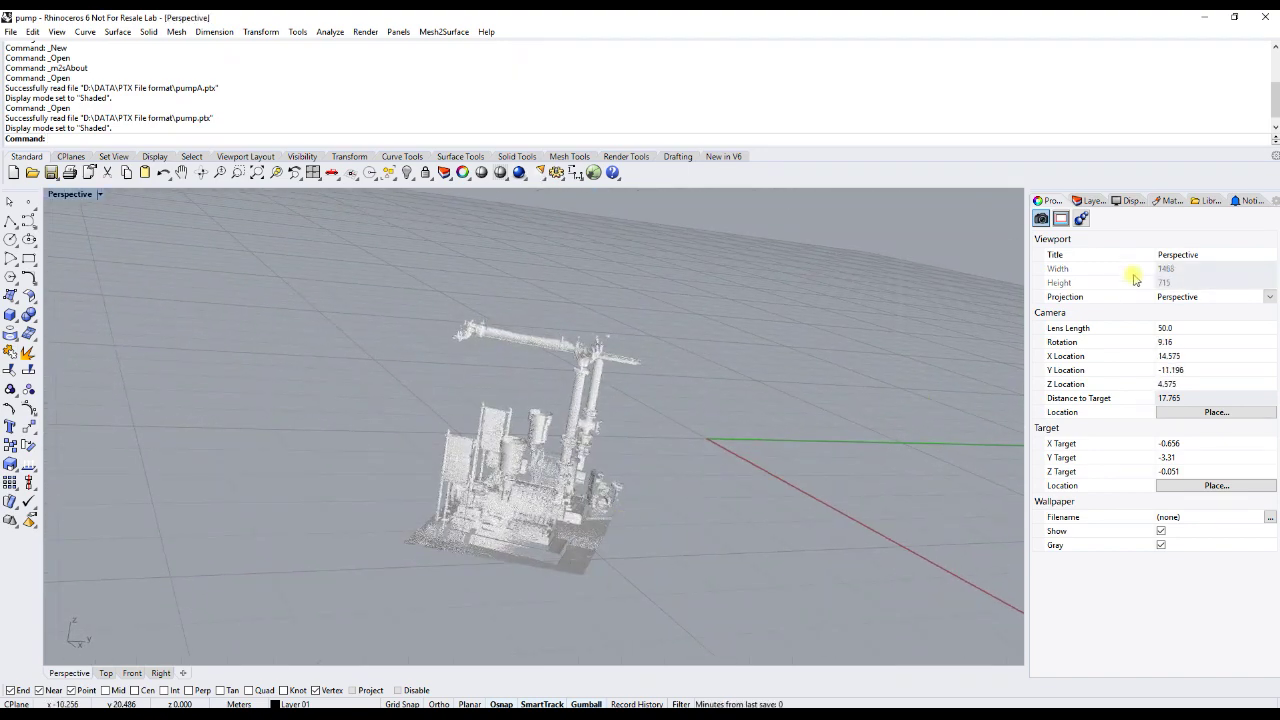
pyautogui.click(1196, 302)
pyautogui.click(1185, 310)
pyautogui.moveTo(694, 443); pyautogui.dragTo(674, 582, button='right')
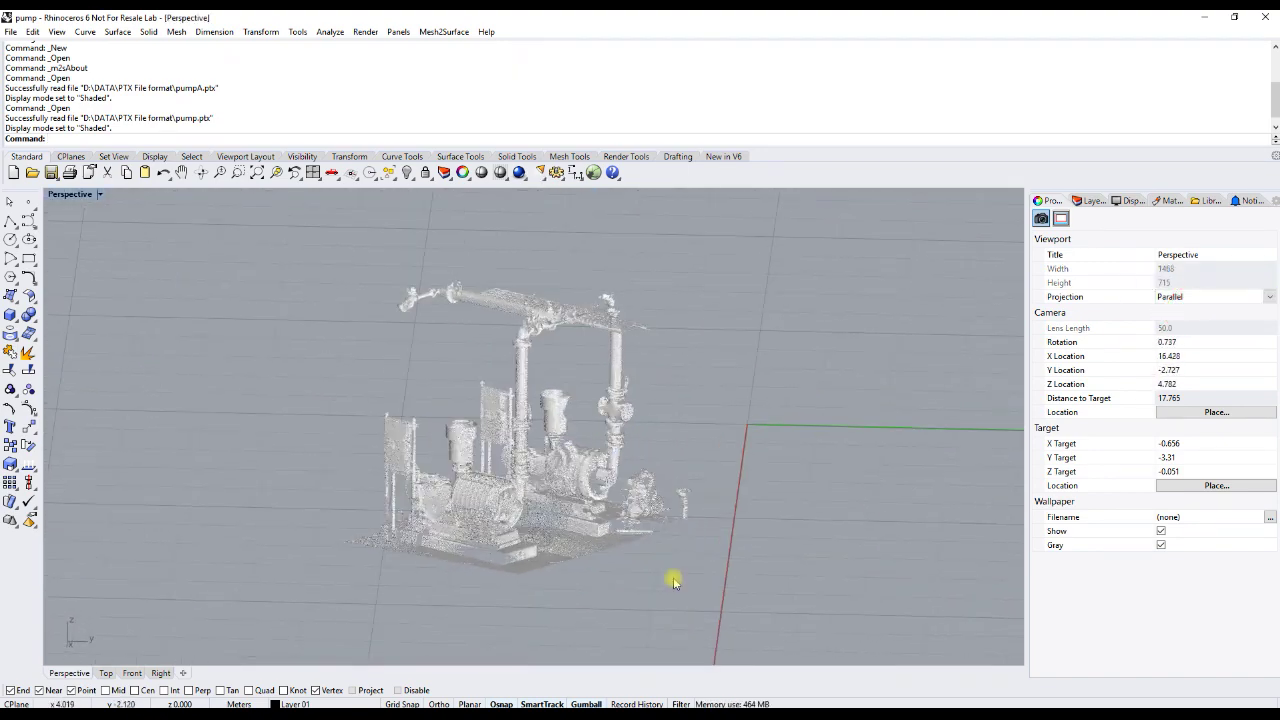
pyautogui.scroll(4, 674, 582)
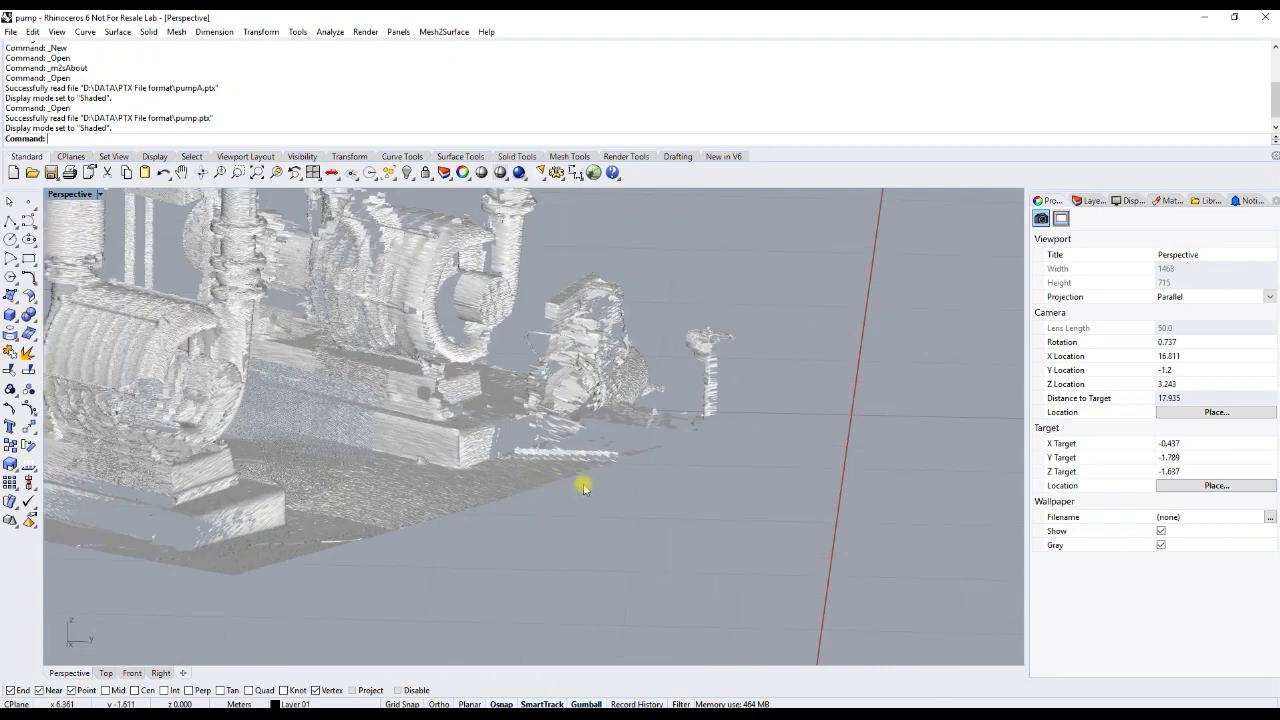
# Window-select the five pump meshes, group them, and launch Mesh2Surface shape fitting
pyautogui.click(614, 481)
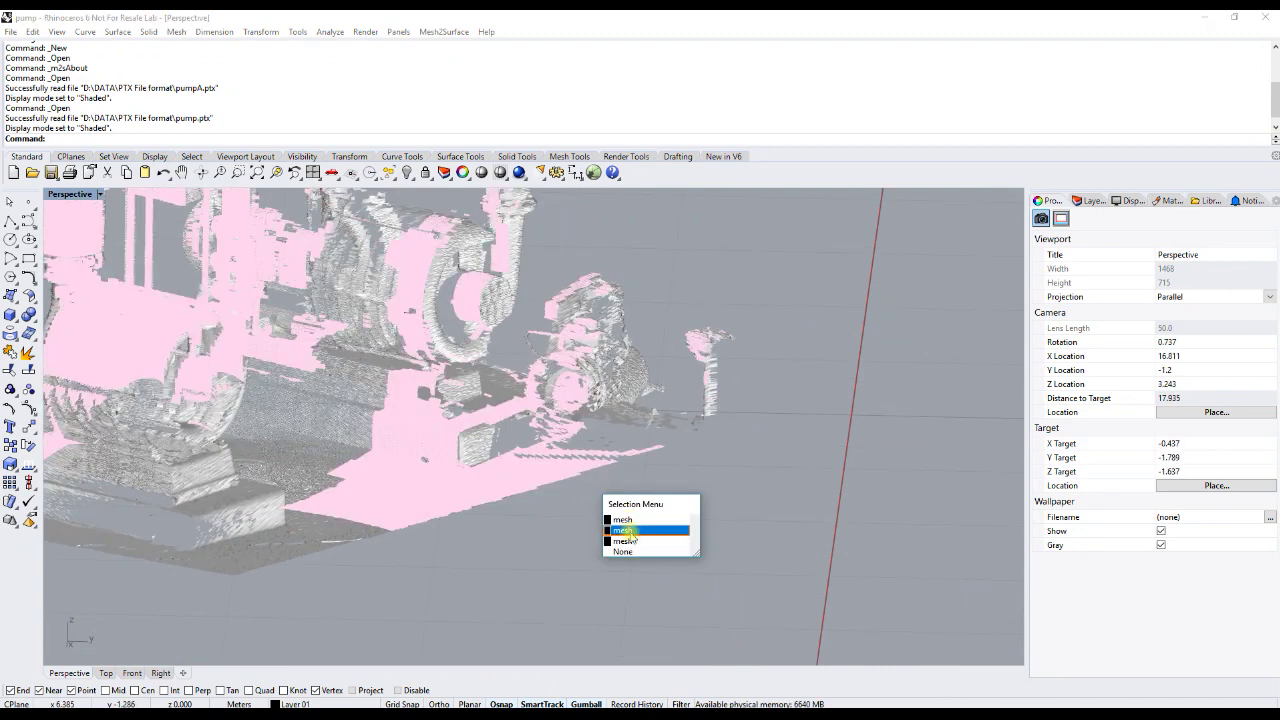
pyautogui.scroll(-6, 631, 533)
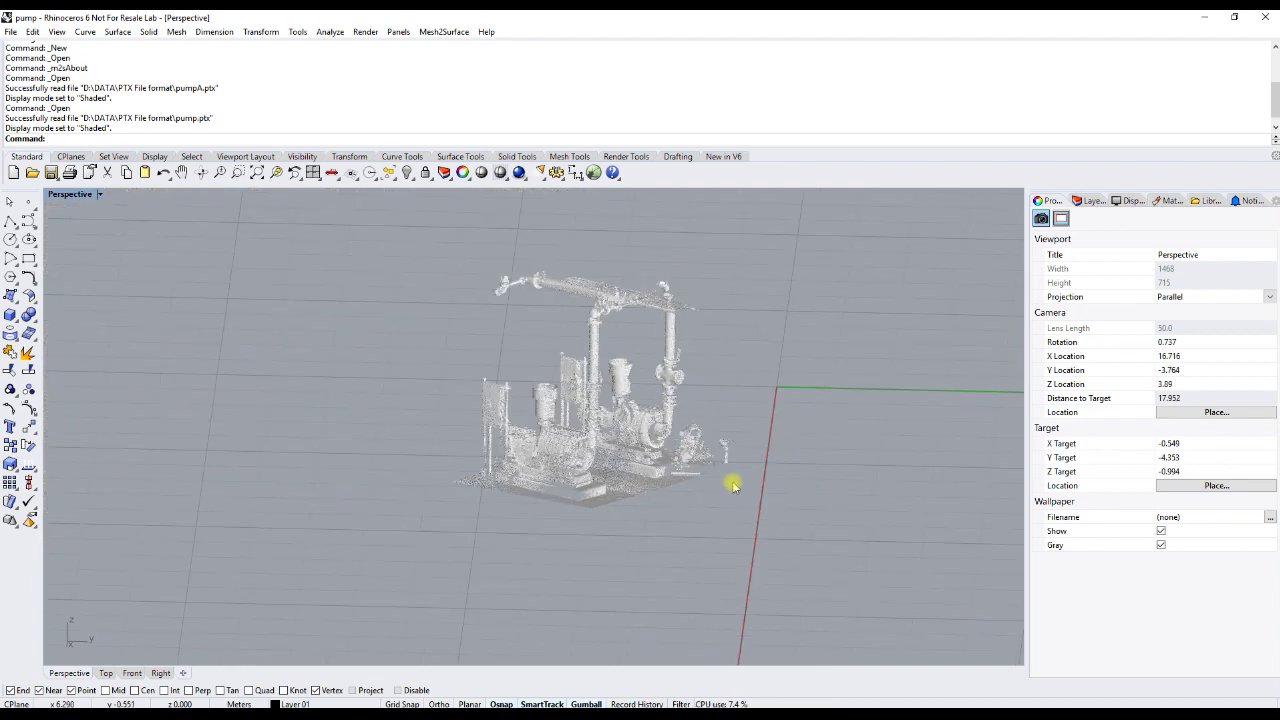
pyautogui.moveTo(394, 229); pyautogui.dragTo(854, 557)
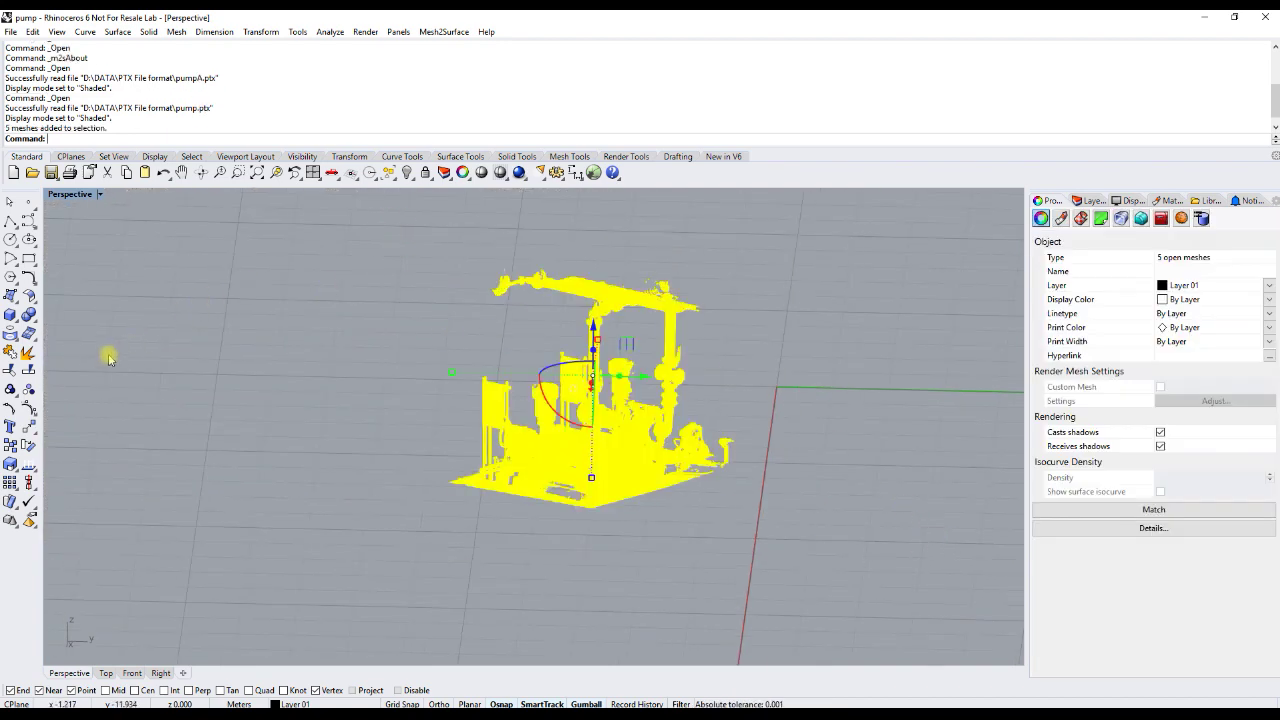
pyautogui.click(12, 389)
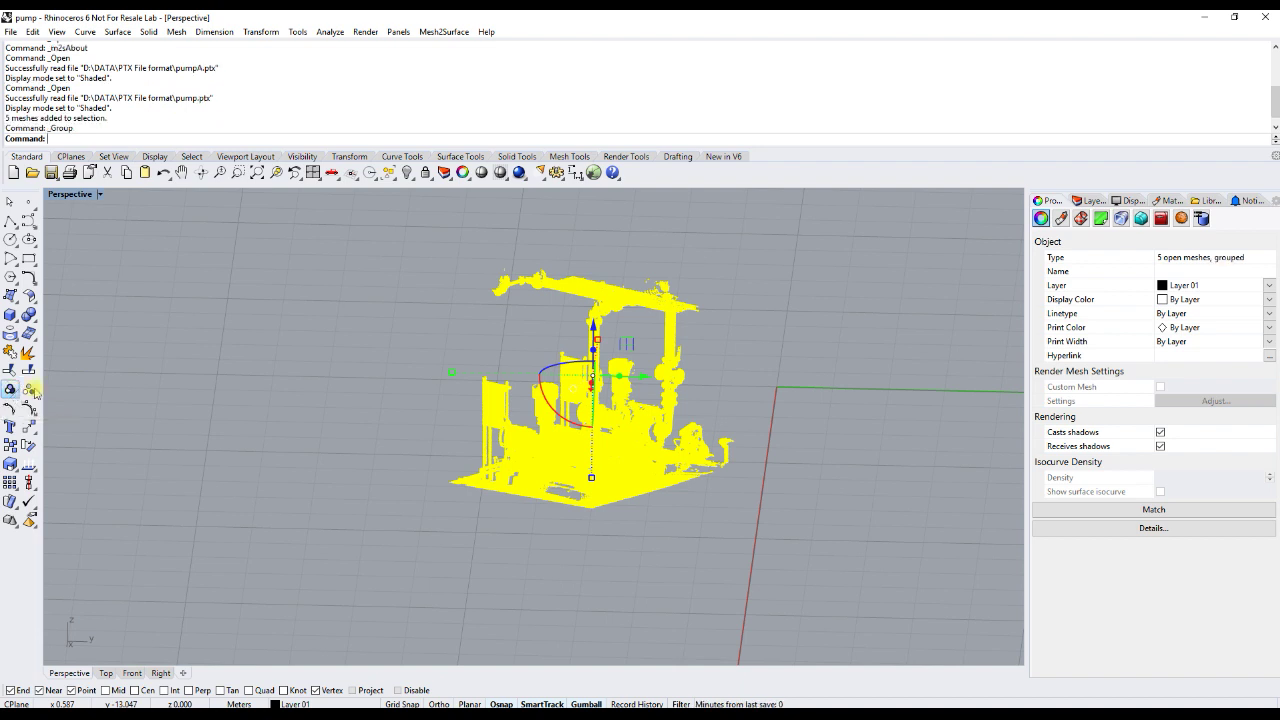
pyautogui.click(443, 31)
pyautogui.click(467, 49)
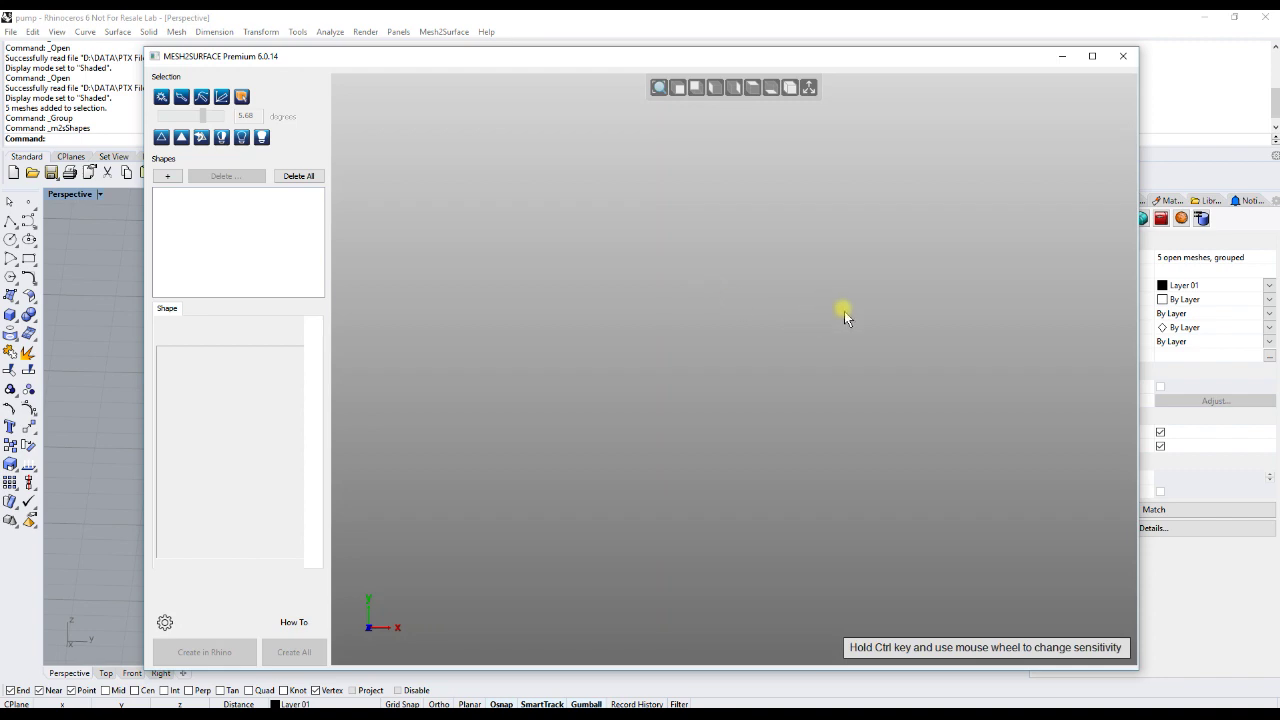
# Brush-select the right pipe in Front view and fit a Cylinder forced vertical
pyautogui.click(1097, 57)
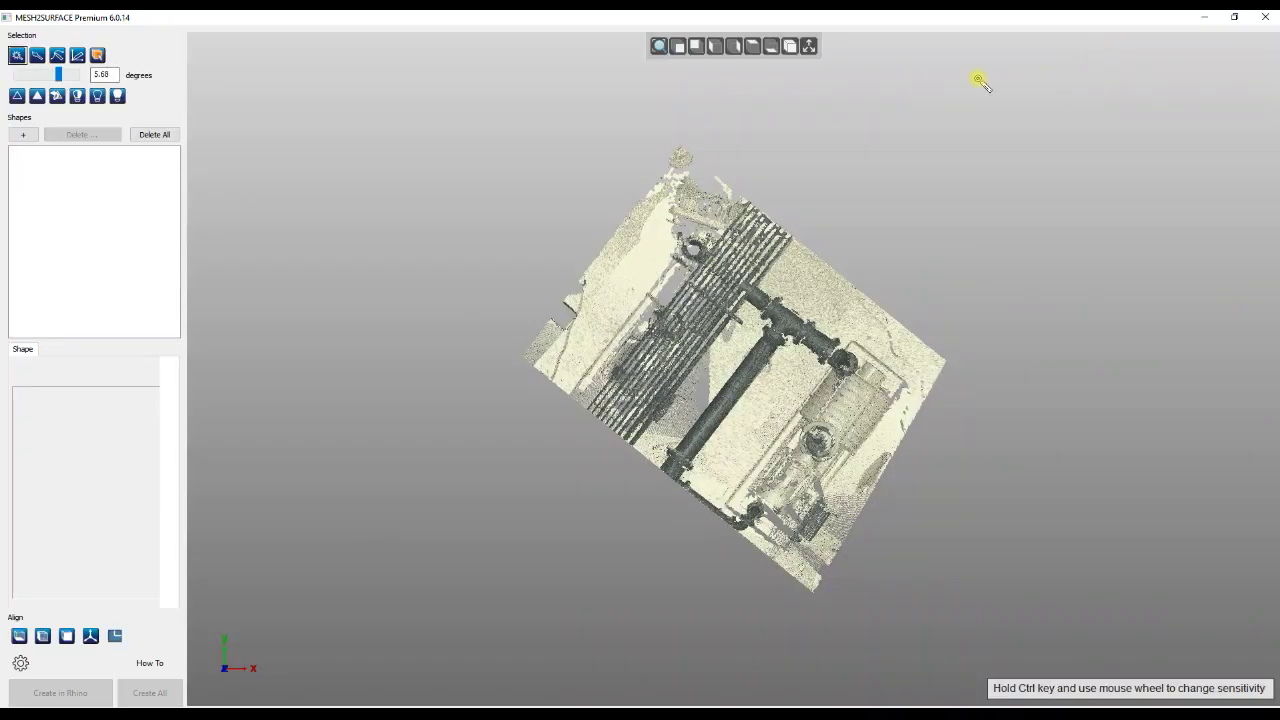
pyautogui.click(678, 46)
pyautogui.scroll(5, 845, 328)
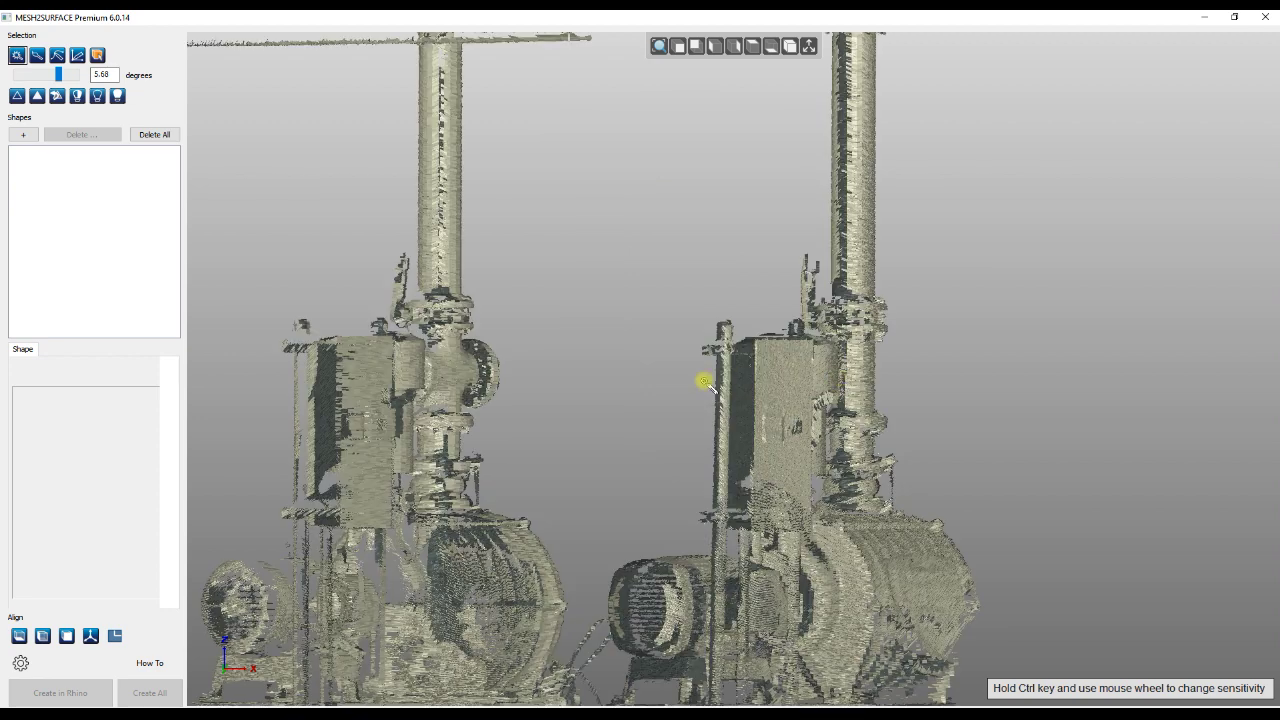
pyautogui.scroll(-3, 760, 300)
pyautogui.scroll(4, 795, 220)
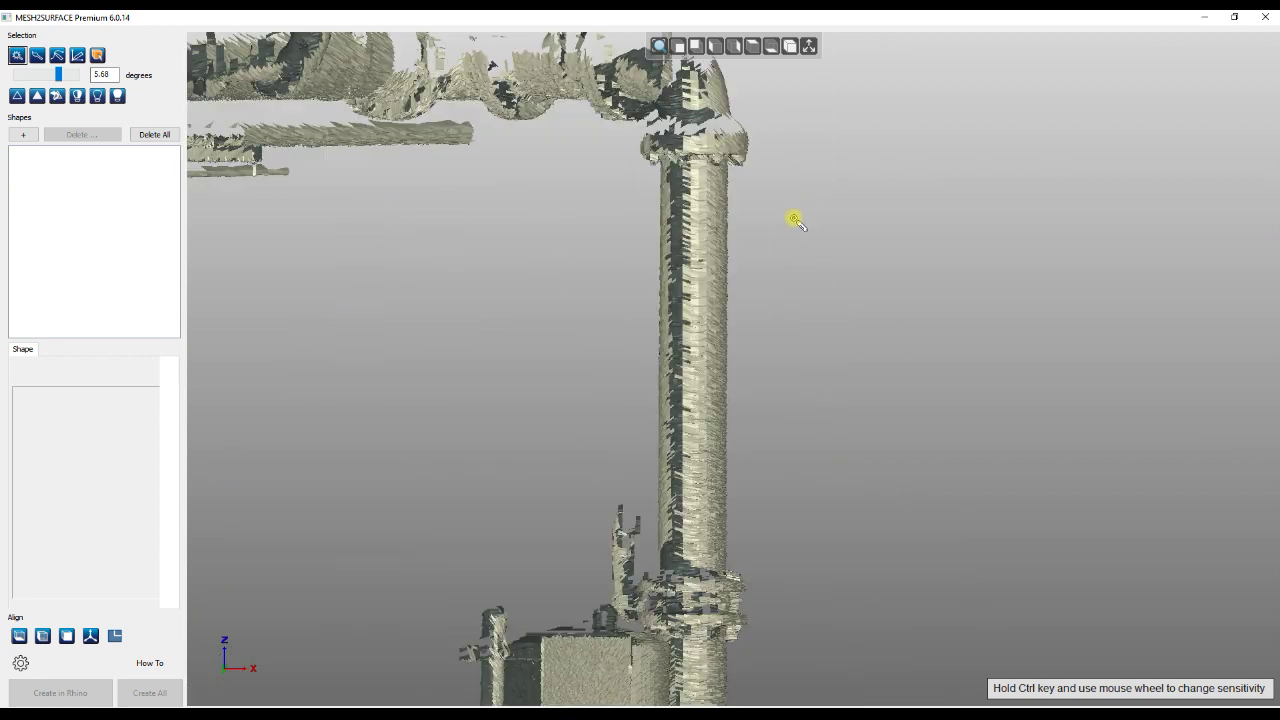
pyautogui.click(39, 58)
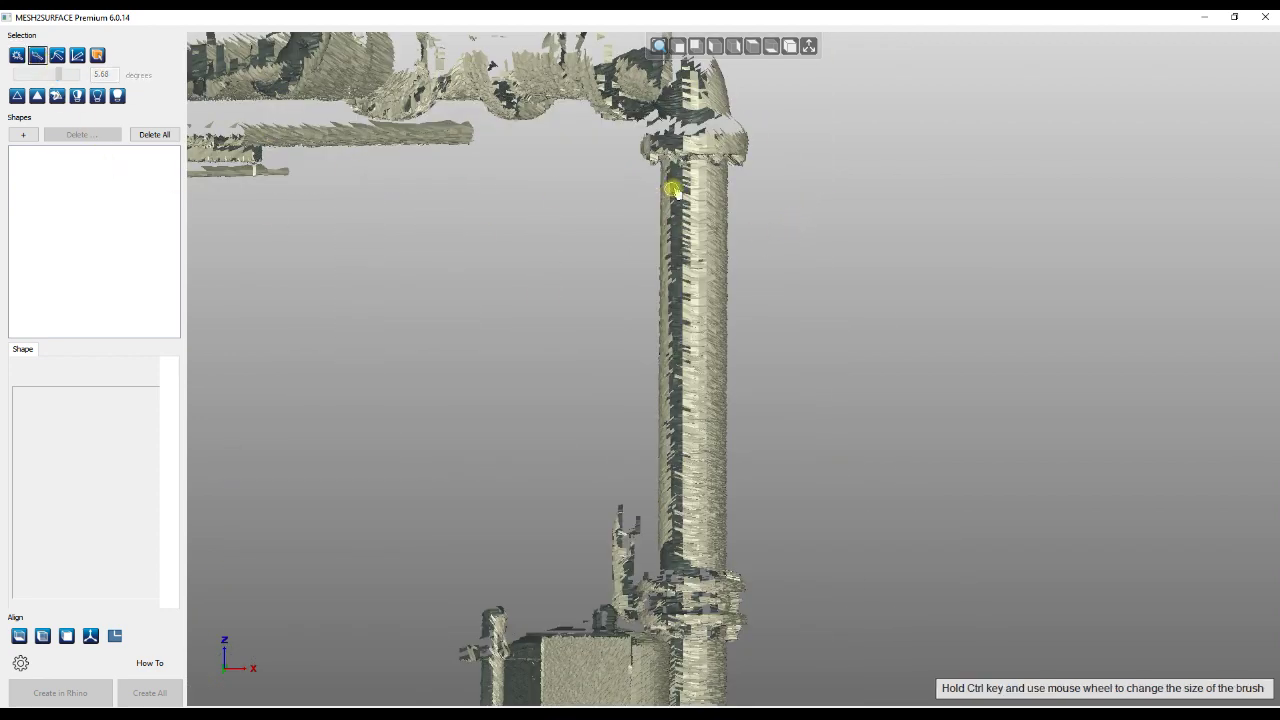
pyautogui.moveTo(763, 188)
pyautogui.mouseDown()
pyautogui.moveTo(632, 184)
pyautogui.moveTo(658, 370)
pyautogui.moveTo(648, 461)
pyautogui.moveTo(666, 535)
pyautogui.moveTo(756, 532)
pyautogui.mouseUp()
pyautogui.rightClick(812, 287)
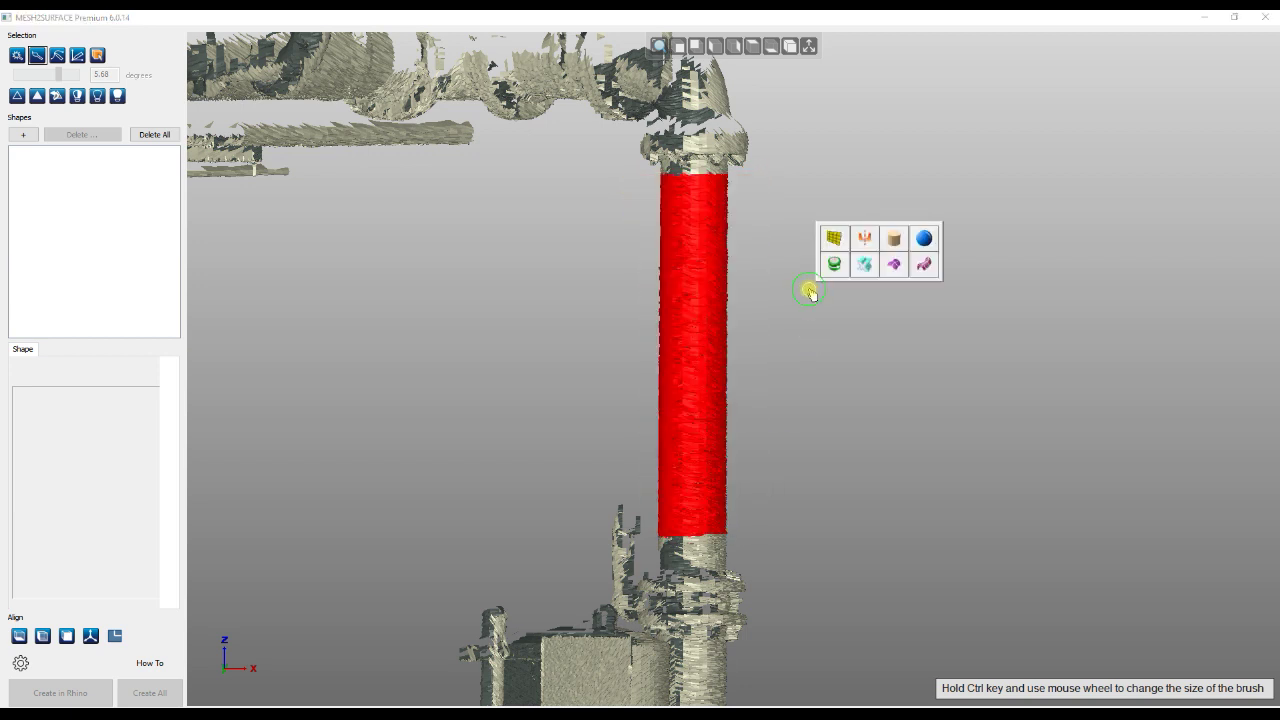
pyautogui.click(896, 240)
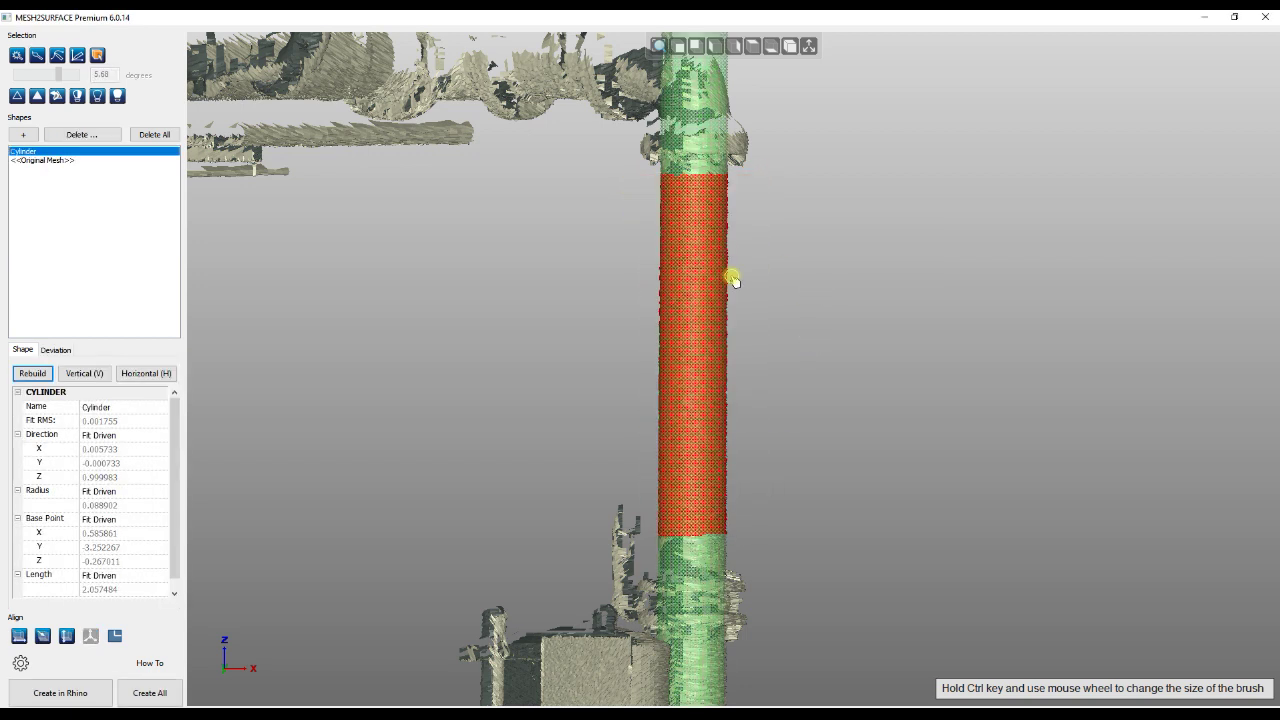
pyautogui.click(86, 372)
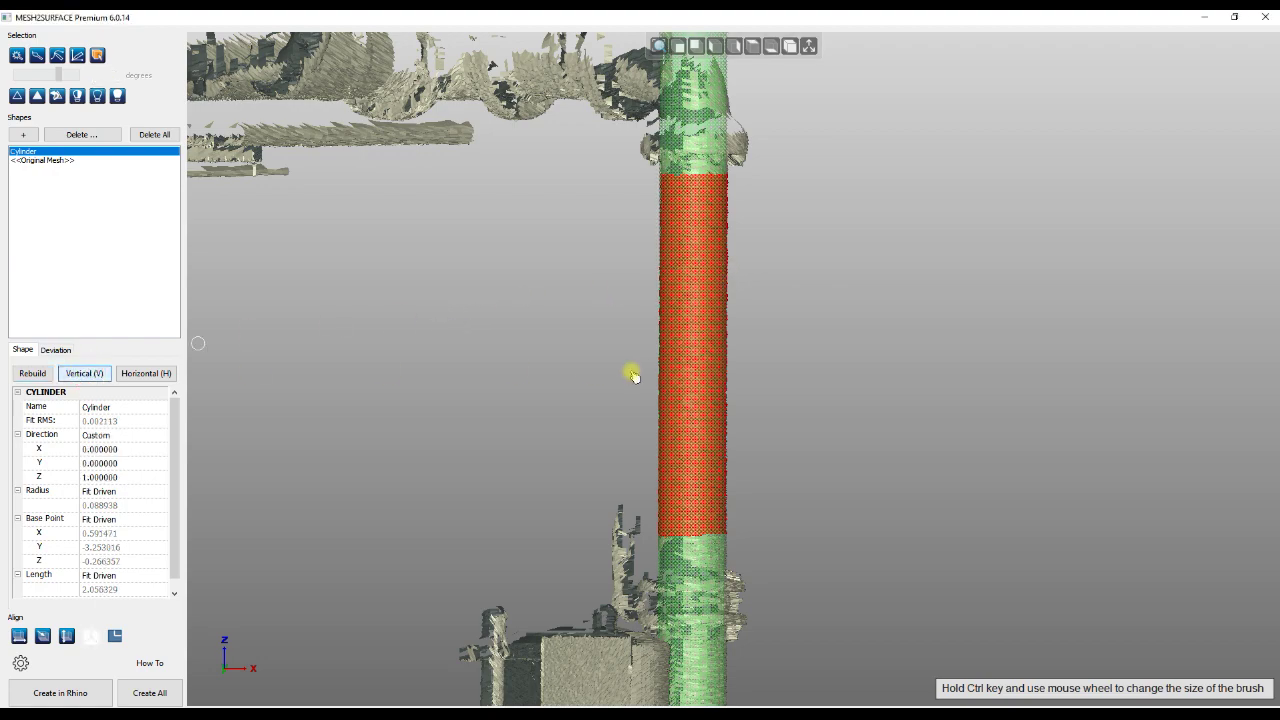
# Tilt to the base, paint a floor patch, and return to the original mesh
pyautogui.scroll(-3, 781, 334)
pyautogui.moveTo(783, 335); pyautogui.dragTo(899, 238, button='right')
pyautogui.scroll(5, 680, 347)
pyautogui.moveTo(749, 354)
pyautogui.mouseDown()
pyautogui.moveTo(659, 426)
pyautogui.moveTo(803, 346)
pyautogui.mouseUp()
pyautogui.moveTo(737, 317); pyautogui.dragTo(1054, 503, button='right')
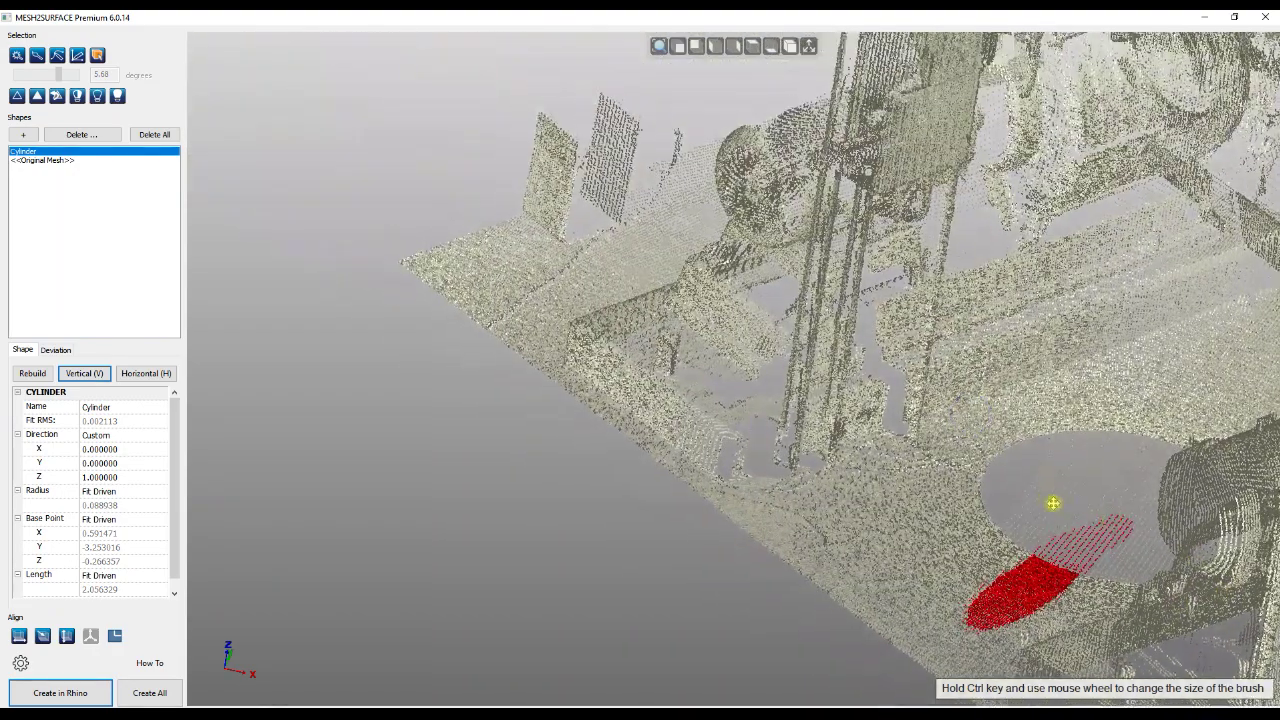
pyautogui.click(62, 162)
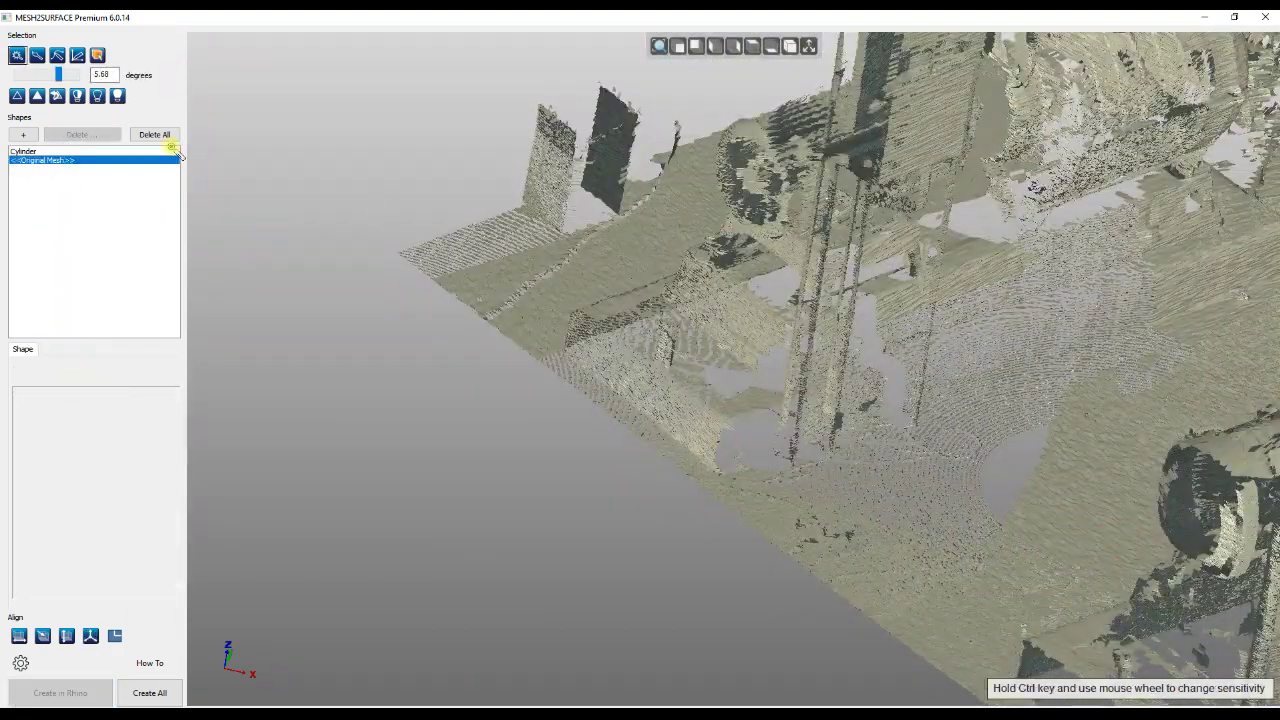
# Brush-paint four base-floor patches and fit a Plane primitive to them
pyautogui.click(36, 54)
pyautogui.moveTo(609, 248)
pyautogui.mouseDown()
pyautogui.moveTo(646, 233)
pyautogui.moveTo(547, 291)
pyautogui.moveTo(694, 239)
pyautogui.moveTo(620, 270)
pyautogui.mouseUp()
pyautogui.moveTo(1103, 480)
pyautogui.mouseDown()
pyautogui.moveTo(1008, 560)
pyautogui.moveTo(1078, 544)
pyautogui.mouseUp()
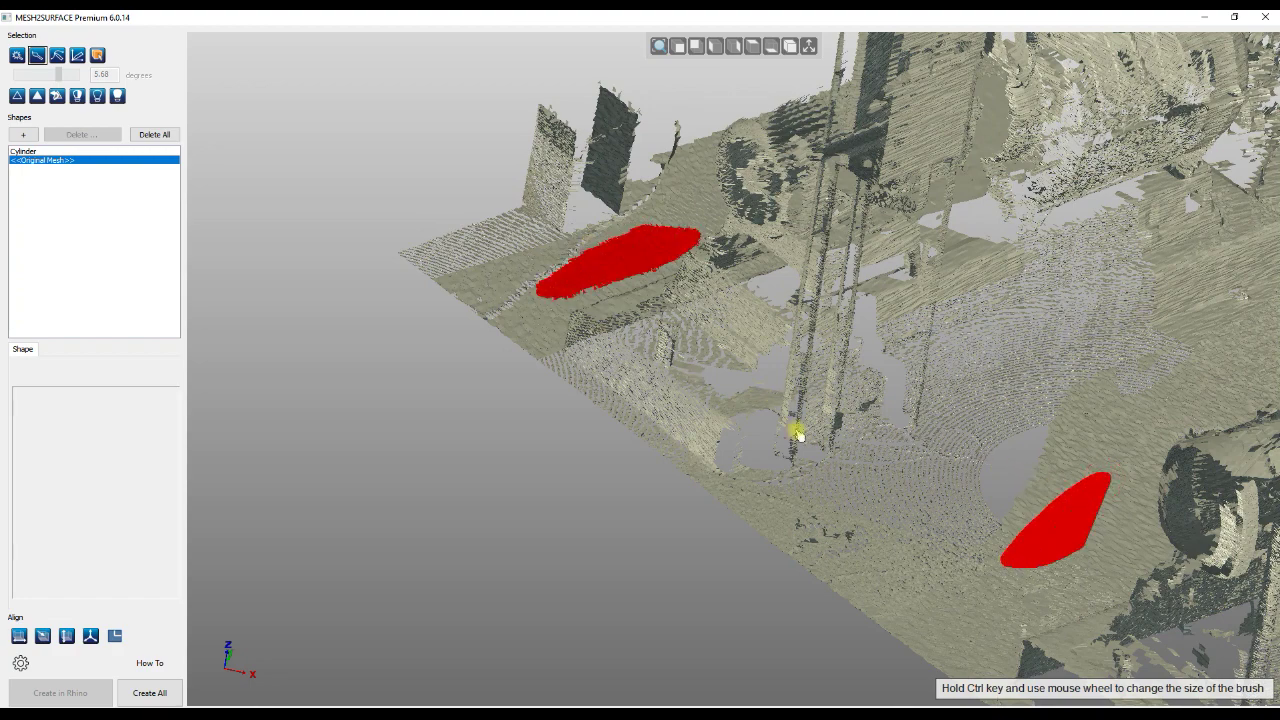
pyautogui.scroll(-3, 643, 350)
pyautogui.scroll(-2, 974, 466)
pyautogui.scroll(5, 1011, 406)
pyautogui.moveTo(1014, 362)
pyautogui.mouseDown()
pyautogui.moveTo(966, 335)
pyautogui.moveTo(1010, 390)
pyautogui.mouseUp()
pyautogui.moveTo(820, 405)
pyautogui.mouseDown(button='middle')
pyautogui.moveTo(583, 457)
pyautogui.moveTo(703, 360)
pyautogui.moveTo(600, 551)
pyautogui.moveTo(760, 343)
pyautogui.mouseUp(button='middle')
pyautogui.moveTo(760, 343)
pyautogui.mouseDown()
pyautogui.moveTo(707, 284)
pyautogui.moveTo(667, 358)
pyautogui.moveTo(760, 397)
pyautogui.moveTo(770, 378)
pyautogui.moveTo(750, 398)
pyautogui.moveTo(693, 375)
pyautogui.mouseUp()
pyautogui.rightClick(693, 375)
pyautogui.click(716, 320)
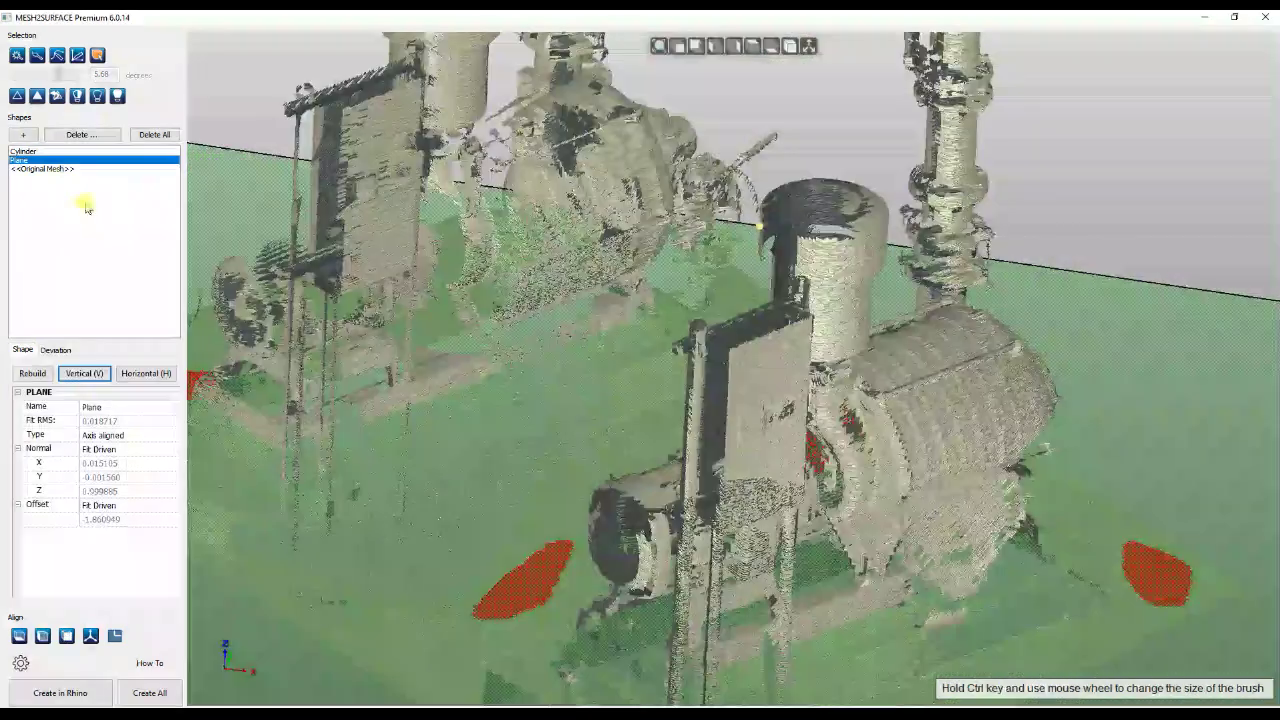
pyautogui.click(48, 168)
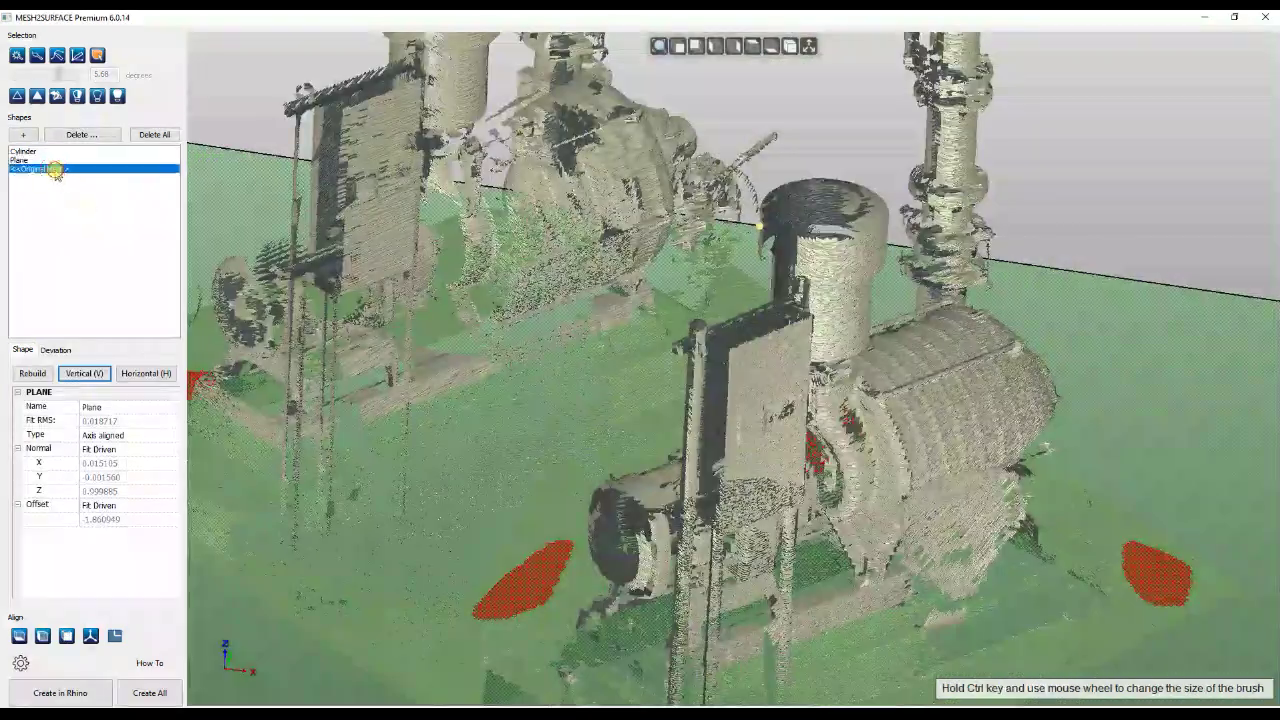
# Show the coordinate system and align the Cylinder's axis to +Z
pyautogui.scroll(-3, 563, 349)
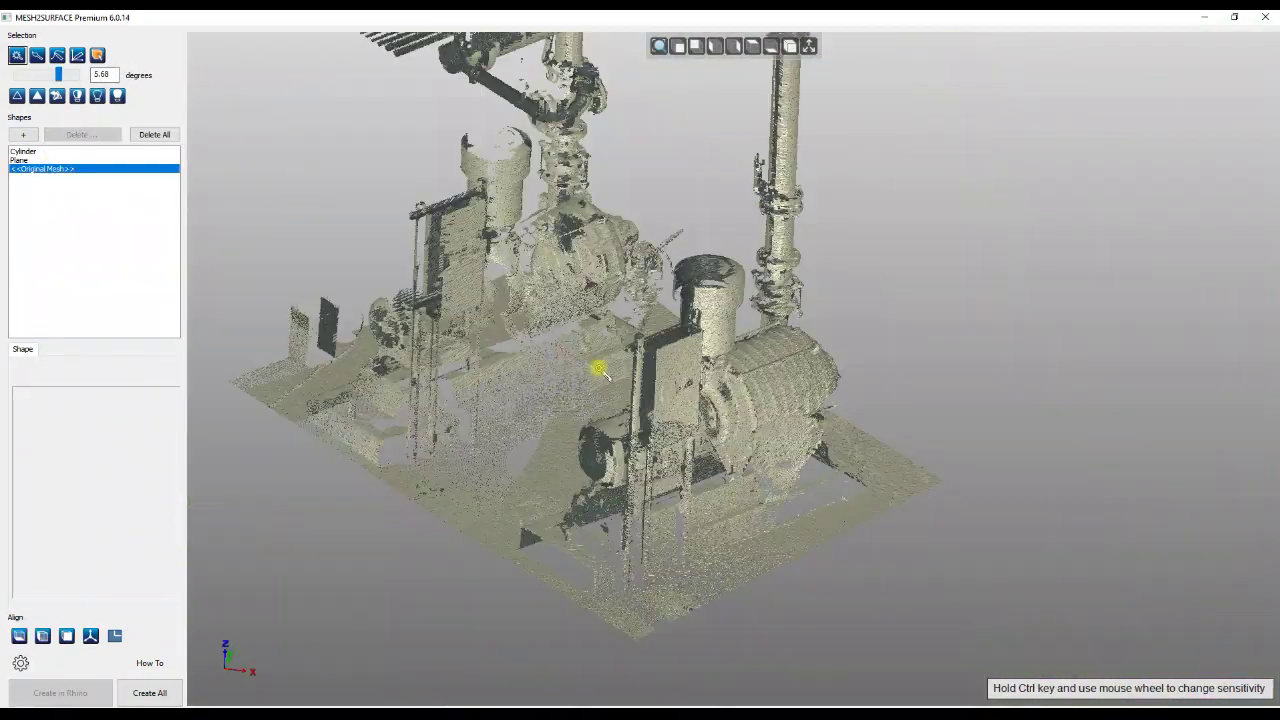
pyautogui.scroll(-2, 600, 366)
pyautogui.click(30, 152)
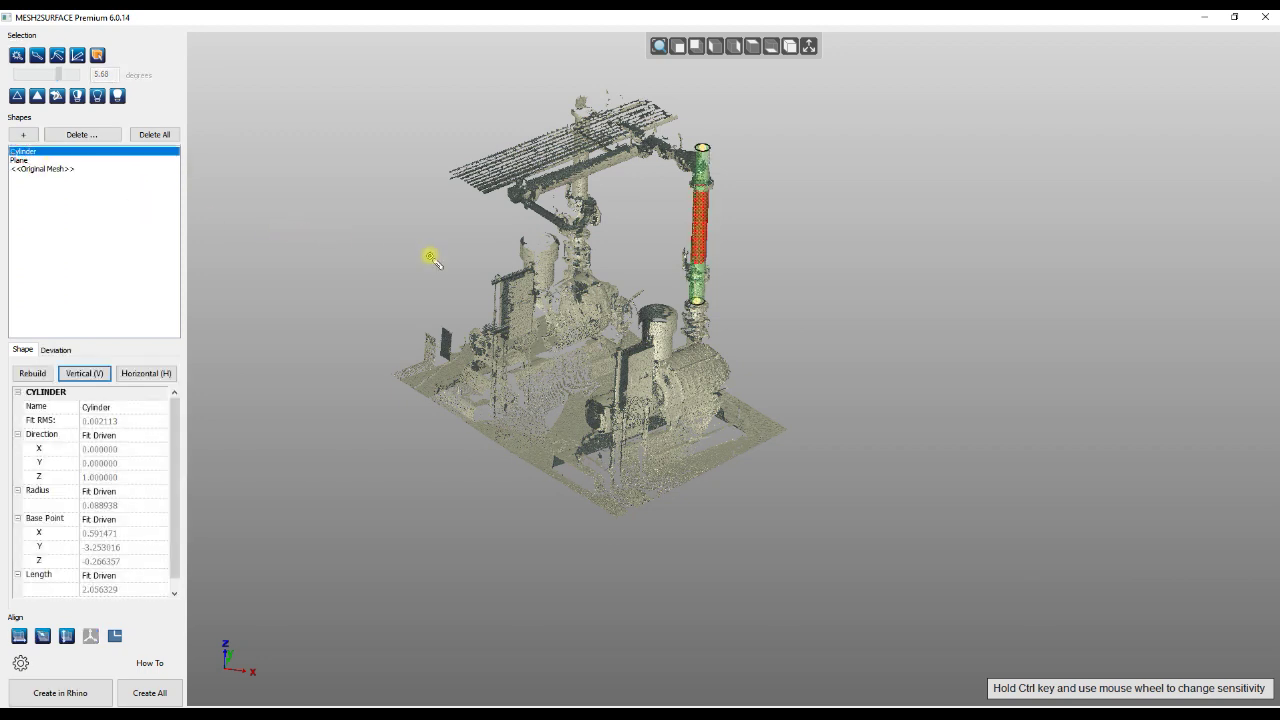
pyautogui.click(809, 47)
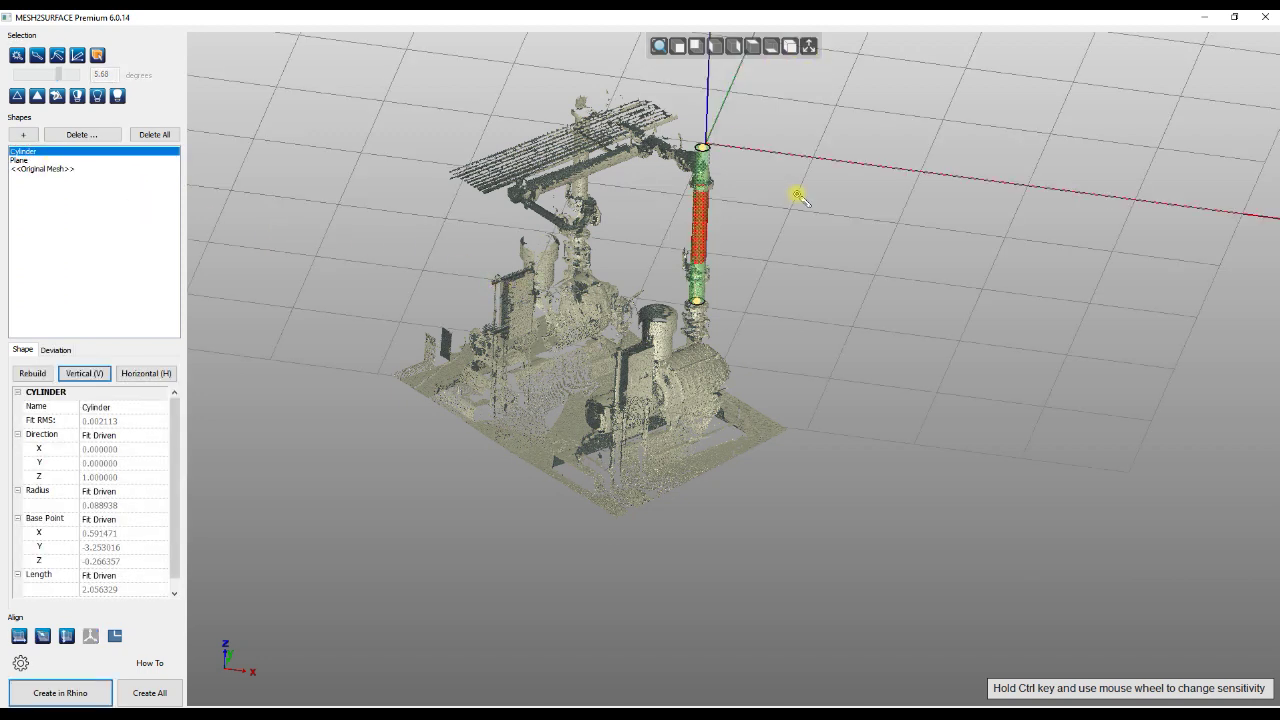
pyautogui.click(64, 636)
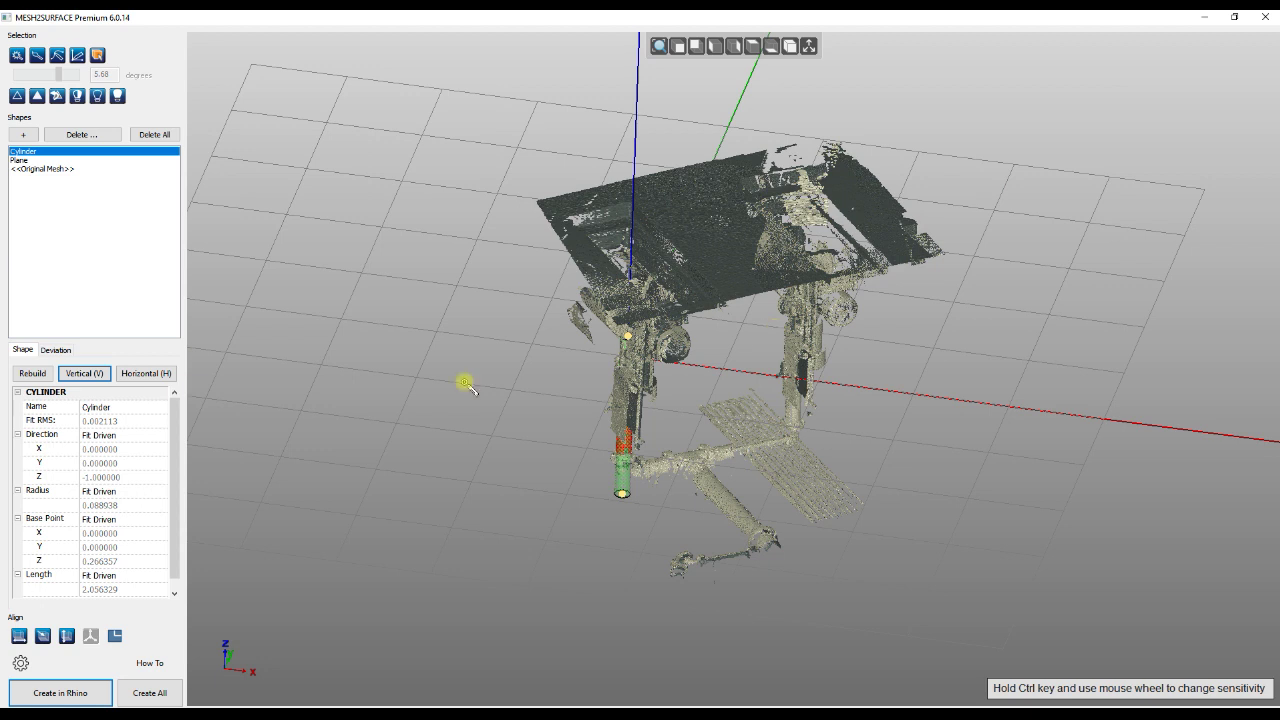
pyautogui.click(64, 638)
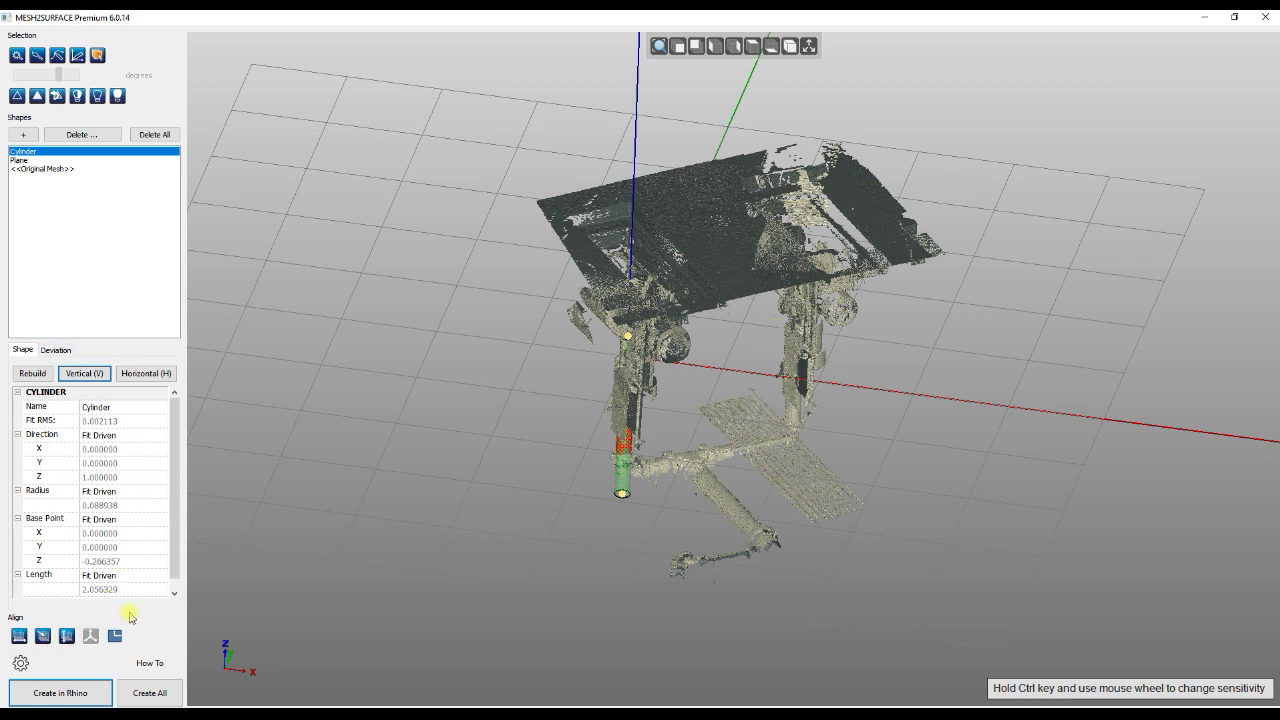
pyautogui.click(640, 352)
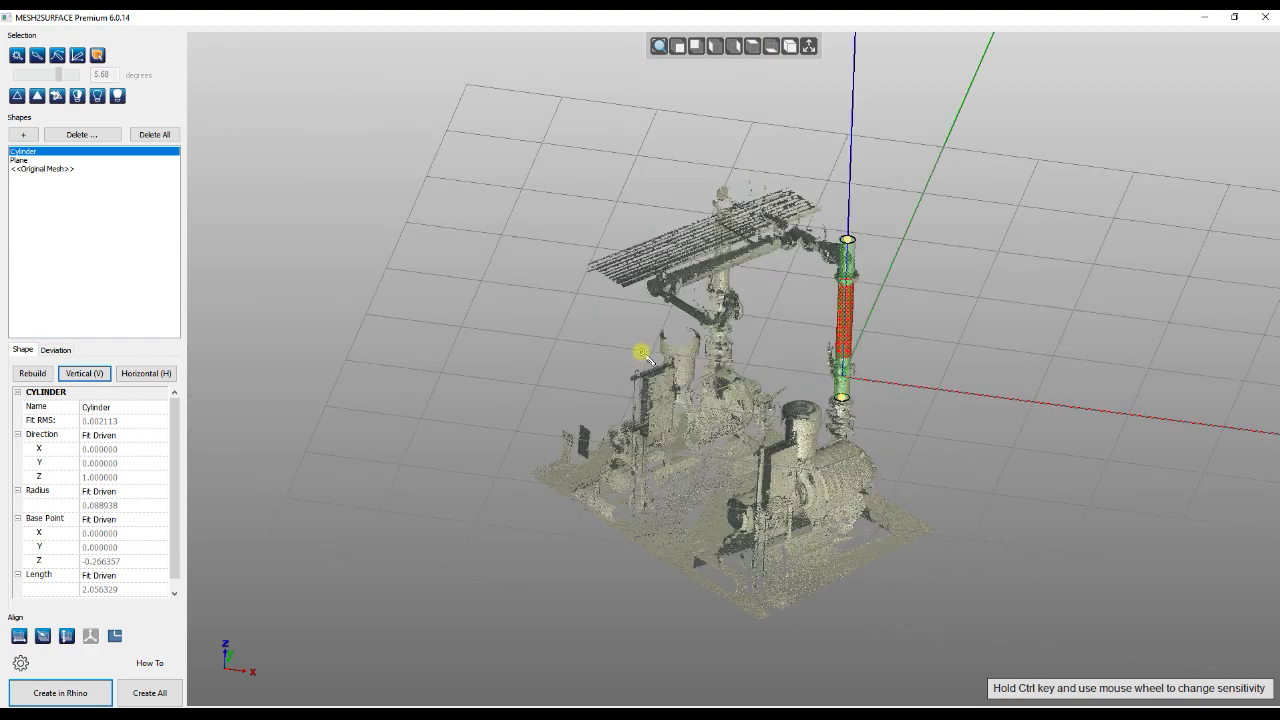
# Inspect the aligned Plane from top and side views, then create all shapes
pyautogui.click(752, 46)
pyautogui.moveTo(819, 279); pyautogui.dragTo(711, 134)
pyautogui.click(38, 160)
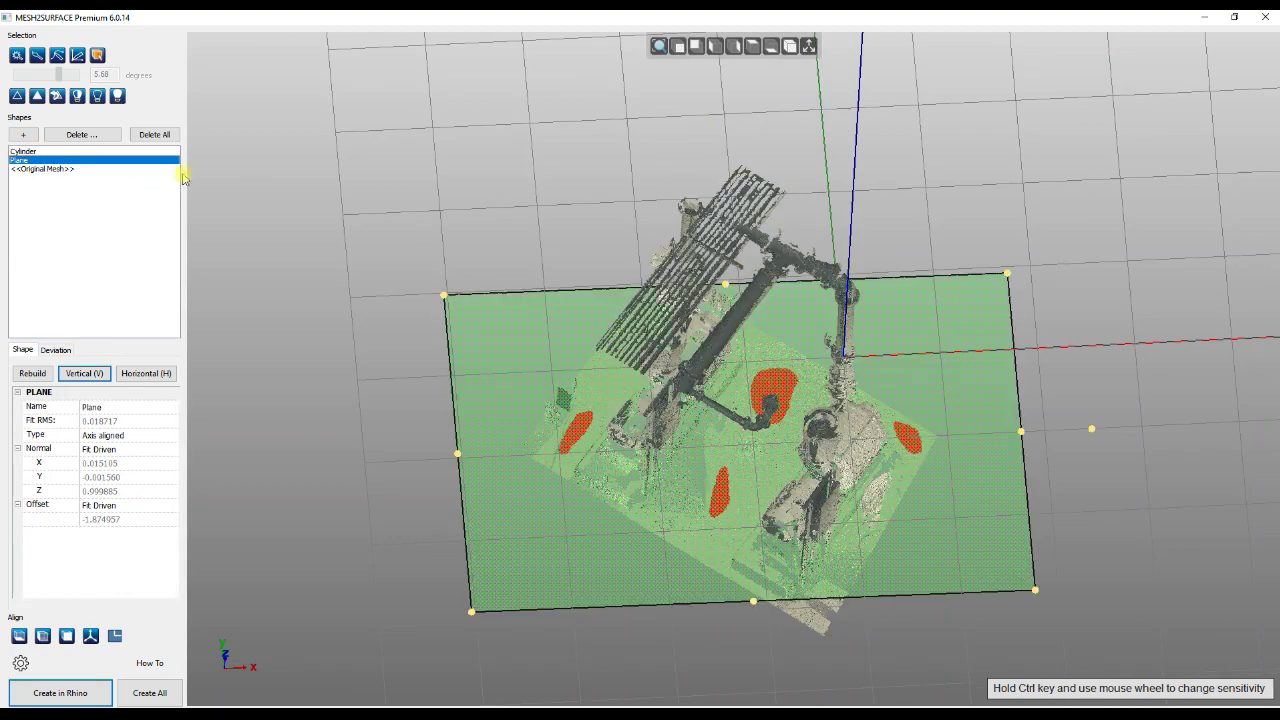
pyautogui.moveTo(661, 431); pyautogui.dragTo(617, 287)
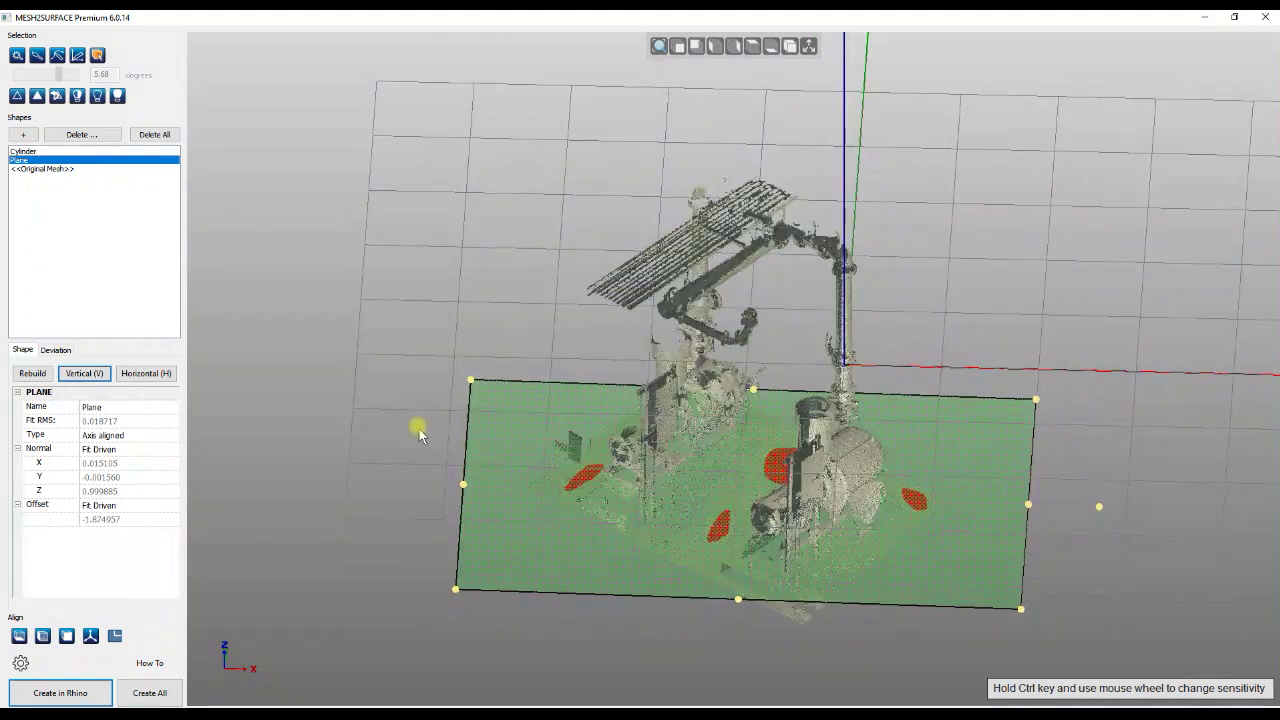
pyautogui.click(148, 693)
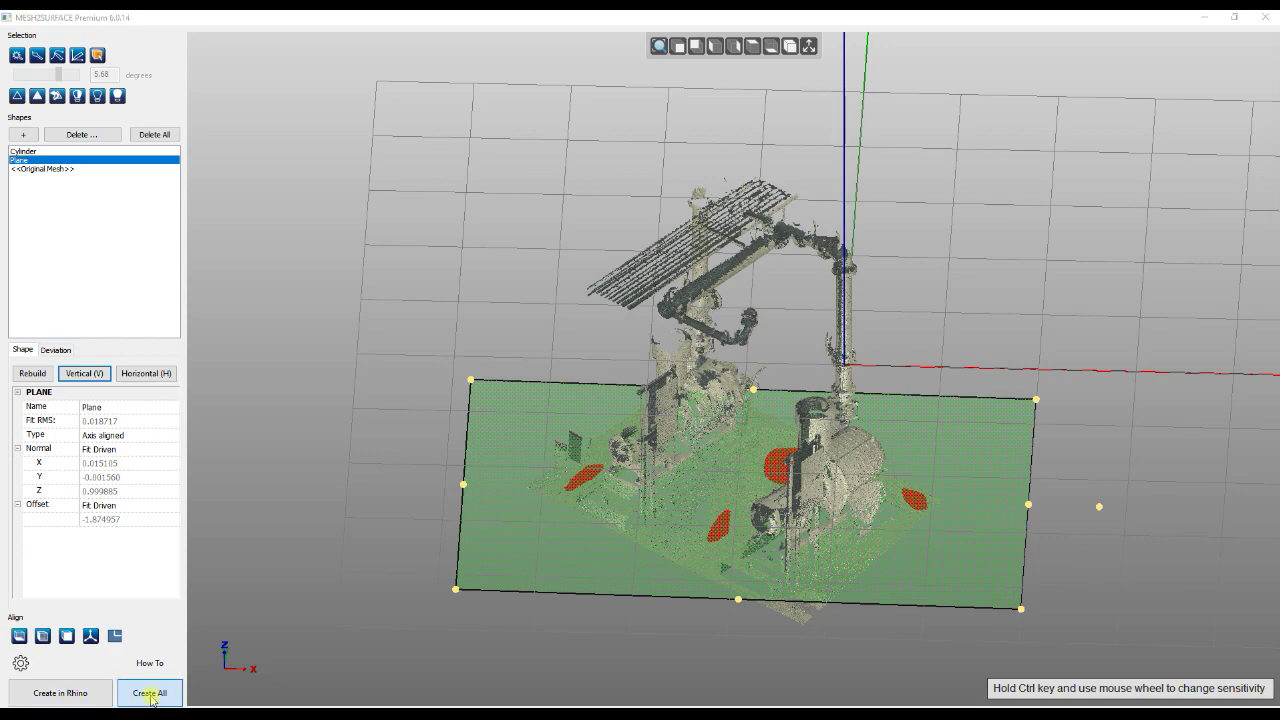
# Minimize Mesh2Surface, deselect the meshes, and orbit to view the new cylinder and plane
pyautogui.click(1204, 17)
pyautogui.click(914, 275)
pyautogui.moveTo(925, 400); pyautogui.dragTo(887, 452, button='right')
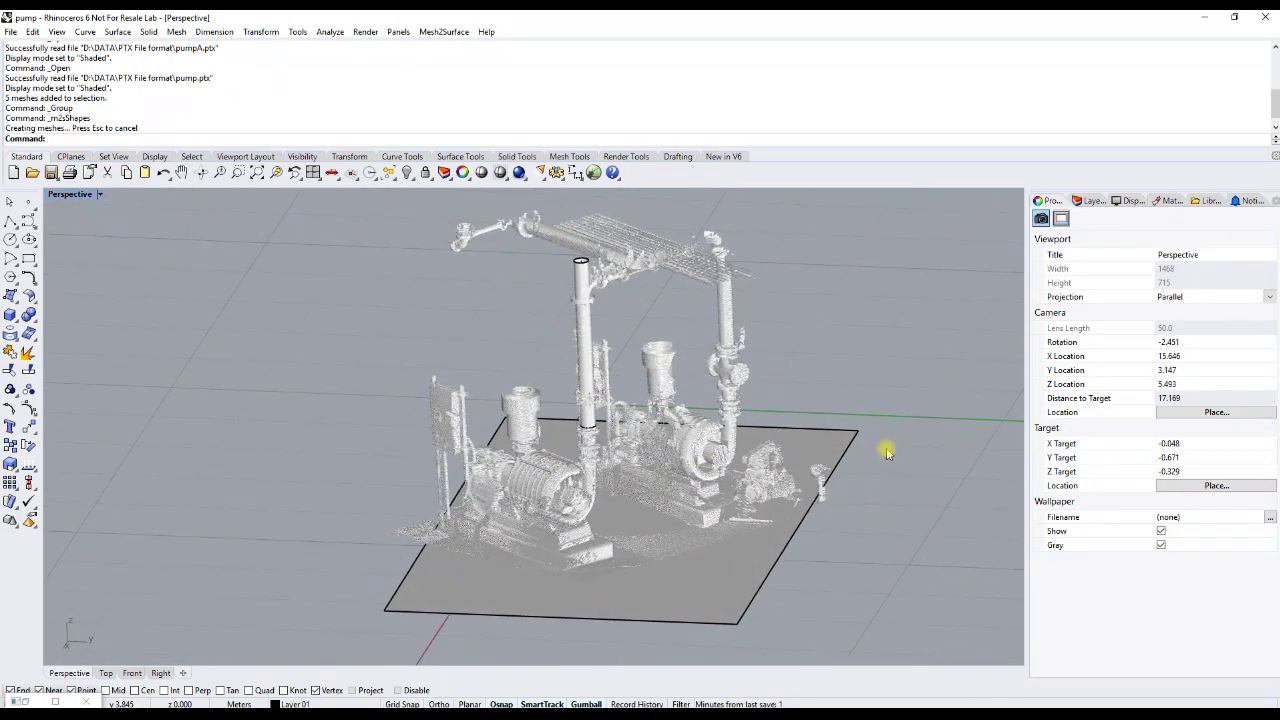